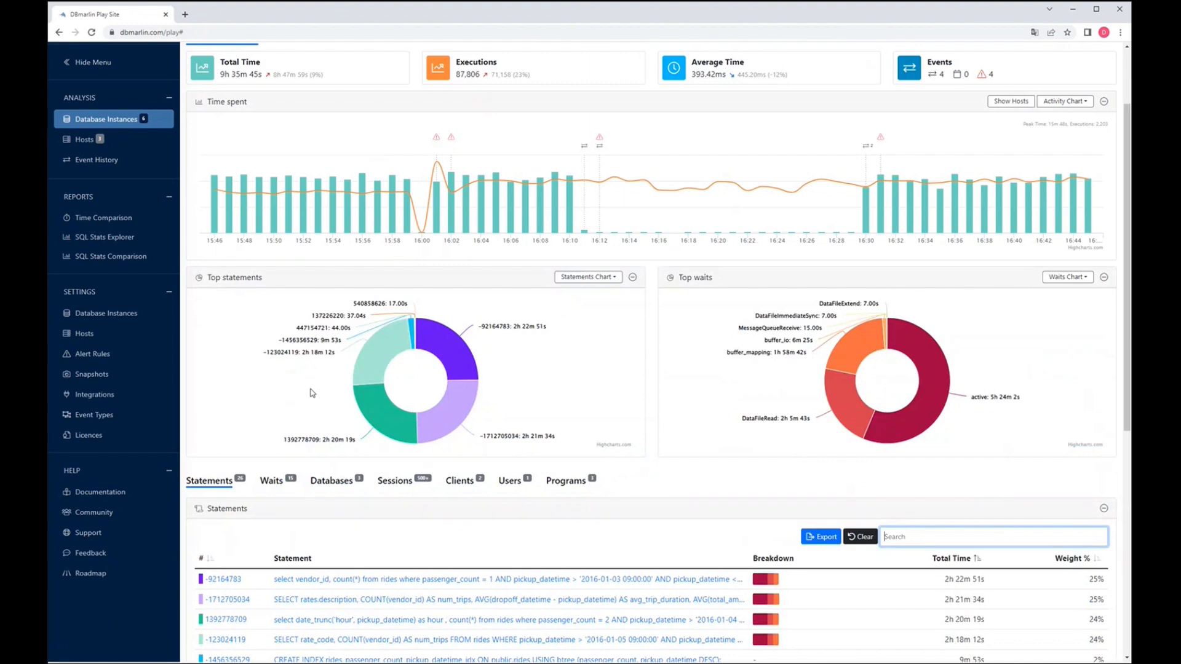
Show the host metrics below the Time spent chart and review the host CPU, memory and disk time graphs.
{"action": "scroll", "coordinate": [311, 388], "scroll_direction": "up", "scroll_amount": 3}
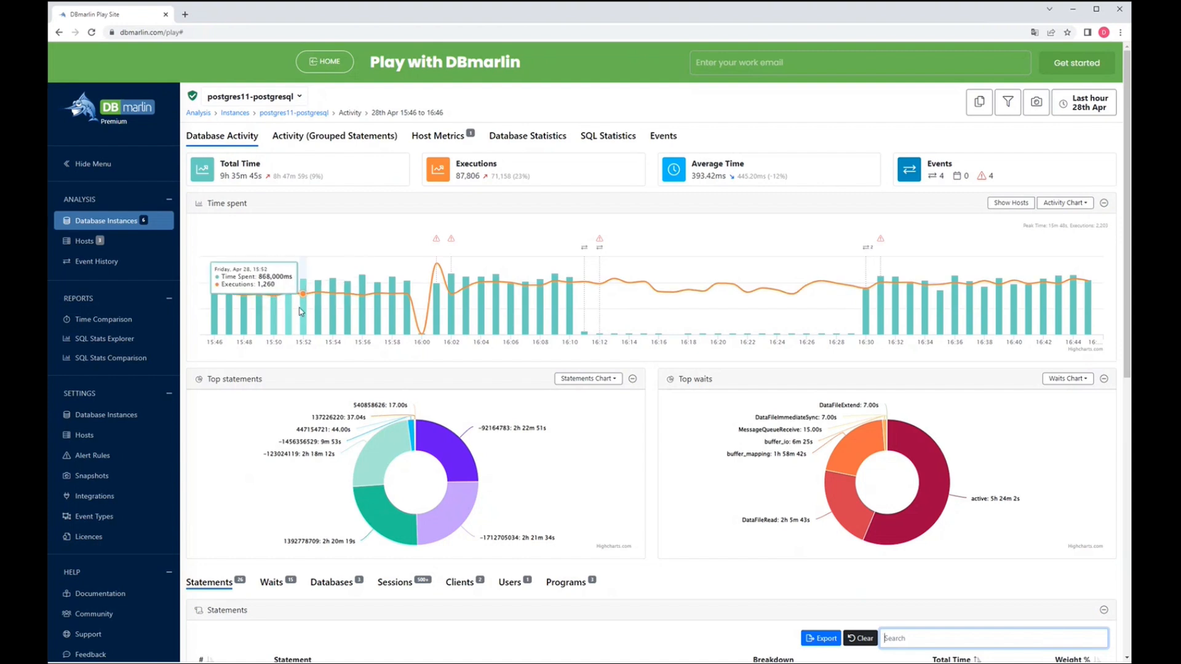
{"action": "left_click", "coordinate": [1010, 202]}
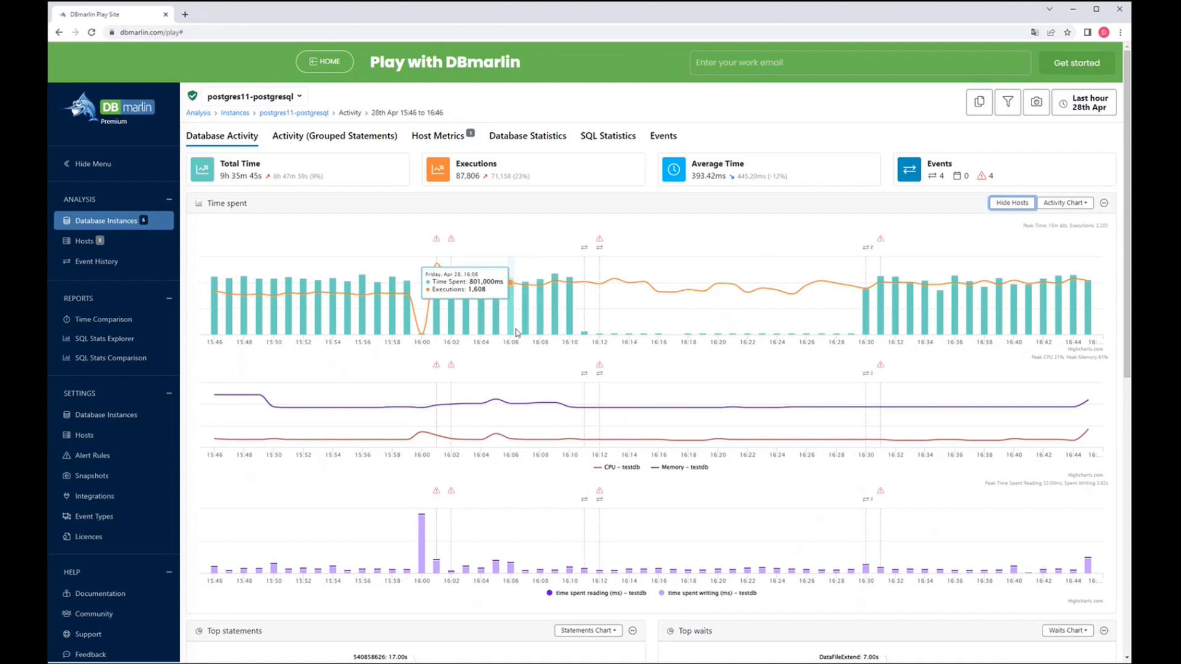
{"action": "scroll", "coordinate": [516, 332], "scroll_direction": "down", "scroll_amount": 5}
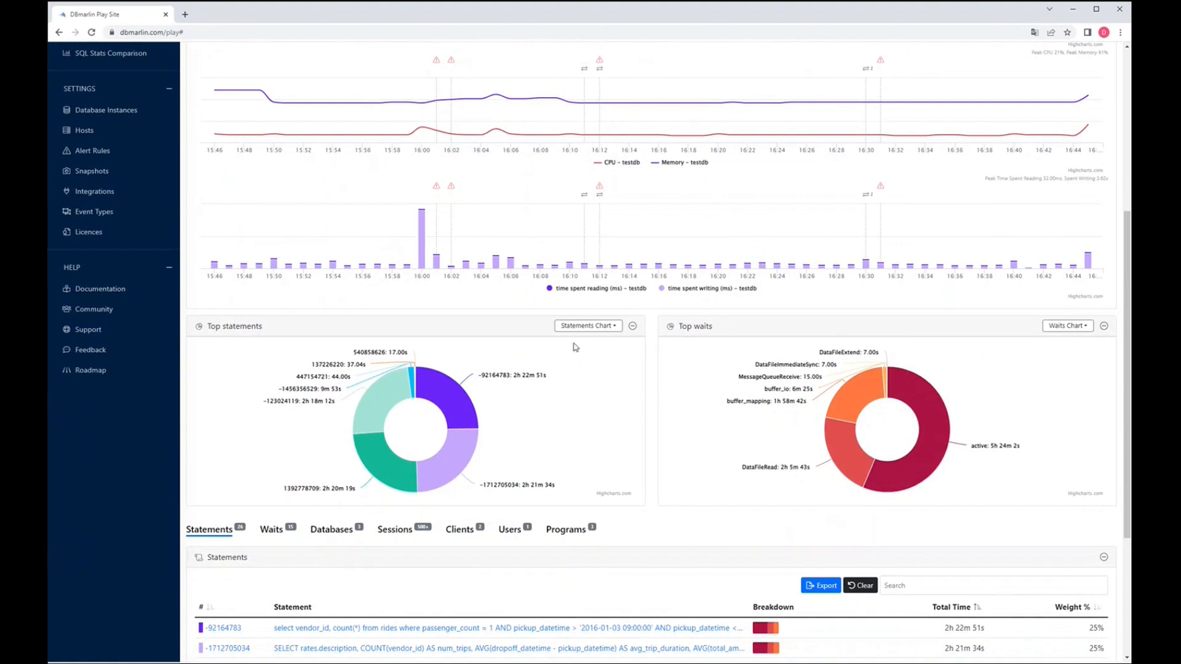
Check the grouping options of the Top statements chart, view statement -92164783 from its slice, and return to the instance activity.
{"action": "left_click", "coordinate": [584, 327]}
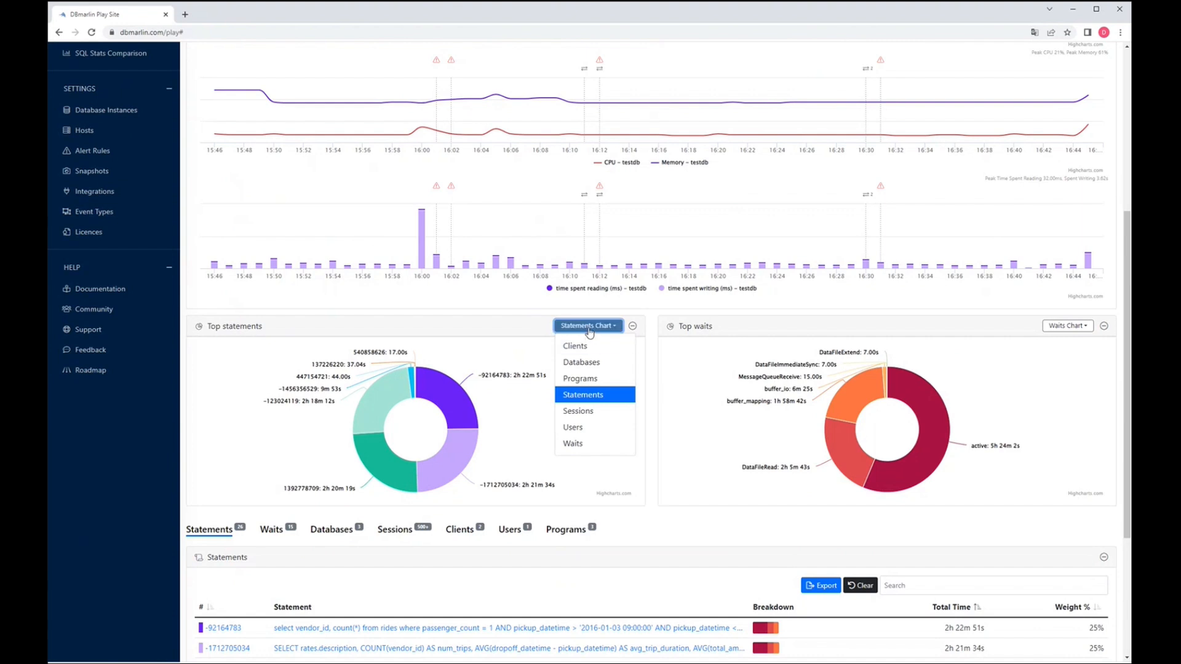
{"action": "left_click", "coordinate": [589, 329]}
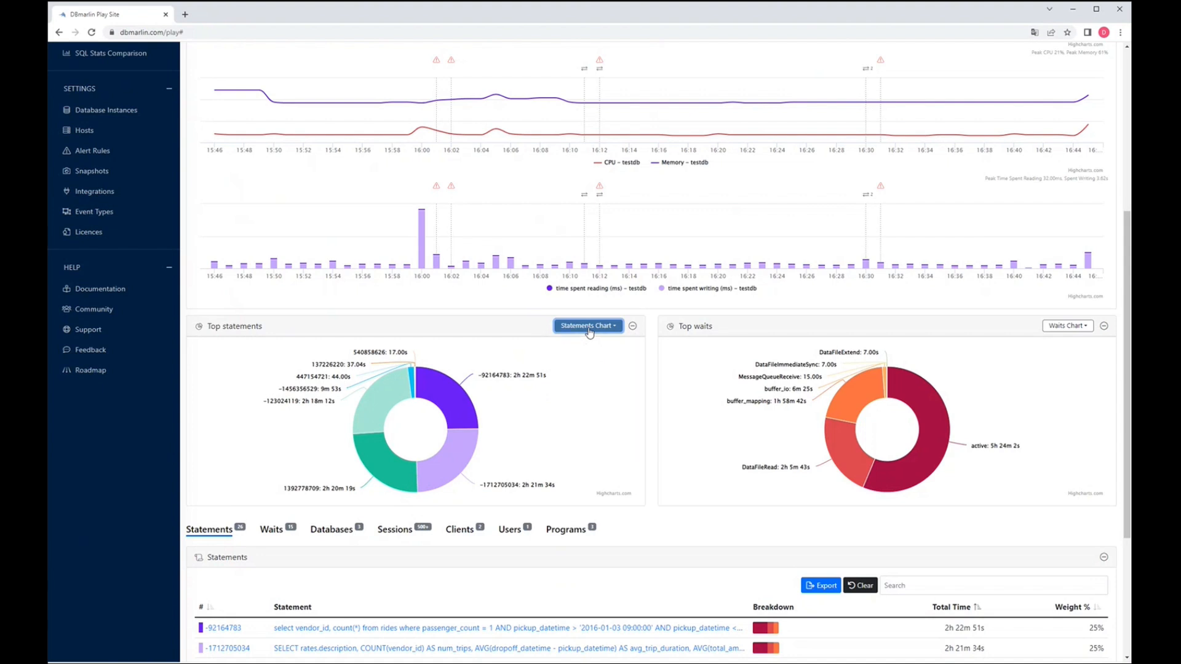
{"action": "left_click", "coordinate": [464, 400]}
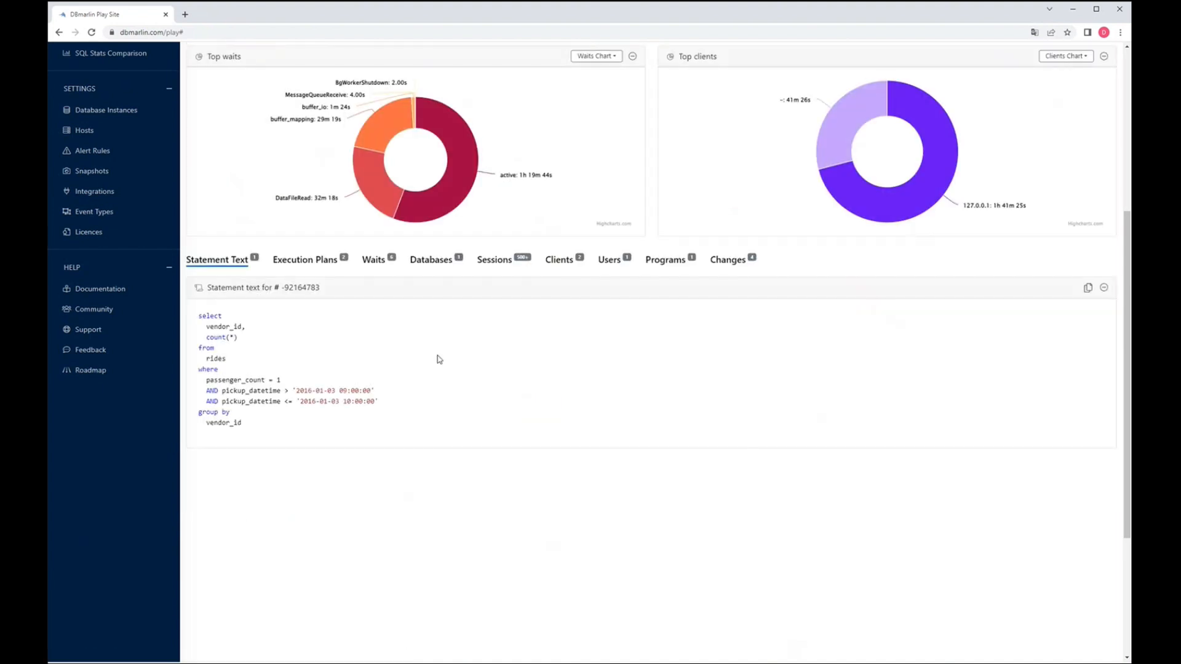
{"action": "left_click", "coordinate": [59, 33]}
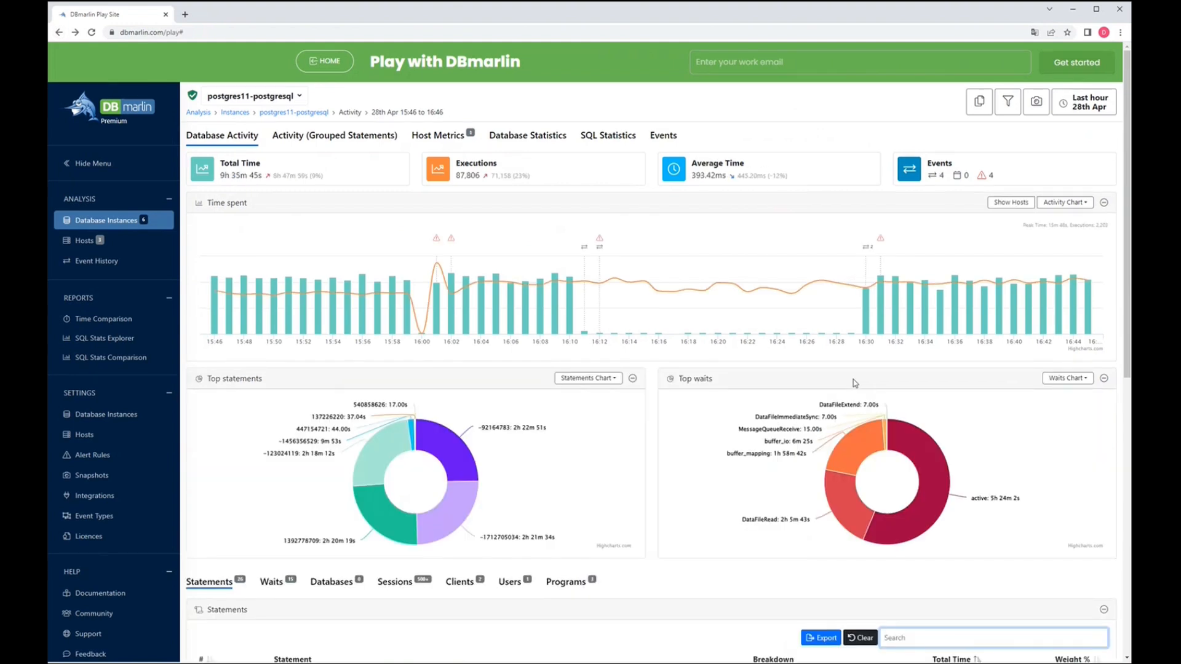
Filter the database activity by the active wait from the Top waits chart and review the filtered statements.
{"action": "scroll", "coordinate": [855, 383], "scroll_direction": "down", "scroll_amount": 2}
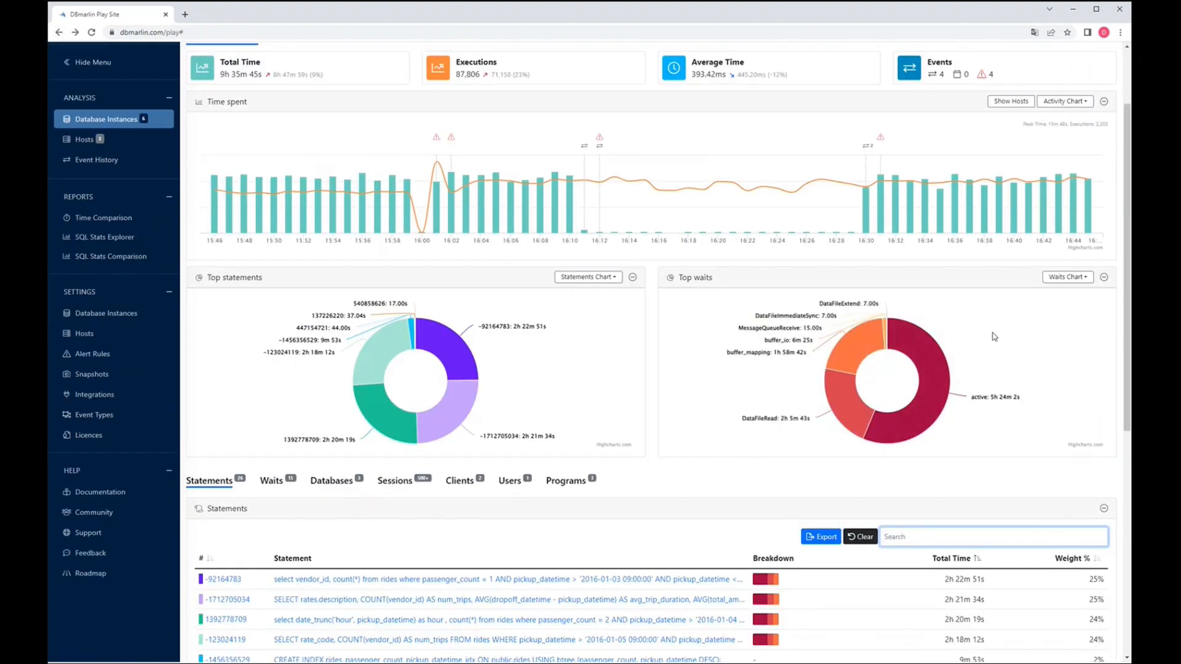
{"action": "scroll", "coordinate": [895, 310], "scroll_direction": "down", "scroll_amount": 2}
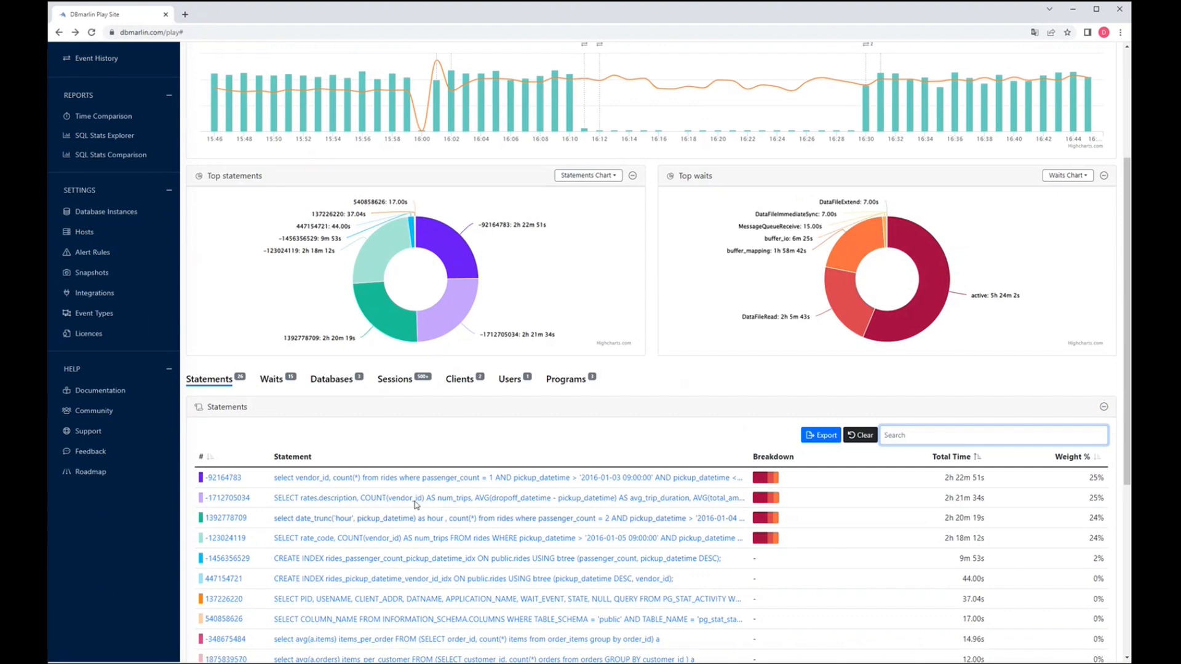
{"action": "mouse_move", "coordinate": [926, 280]}
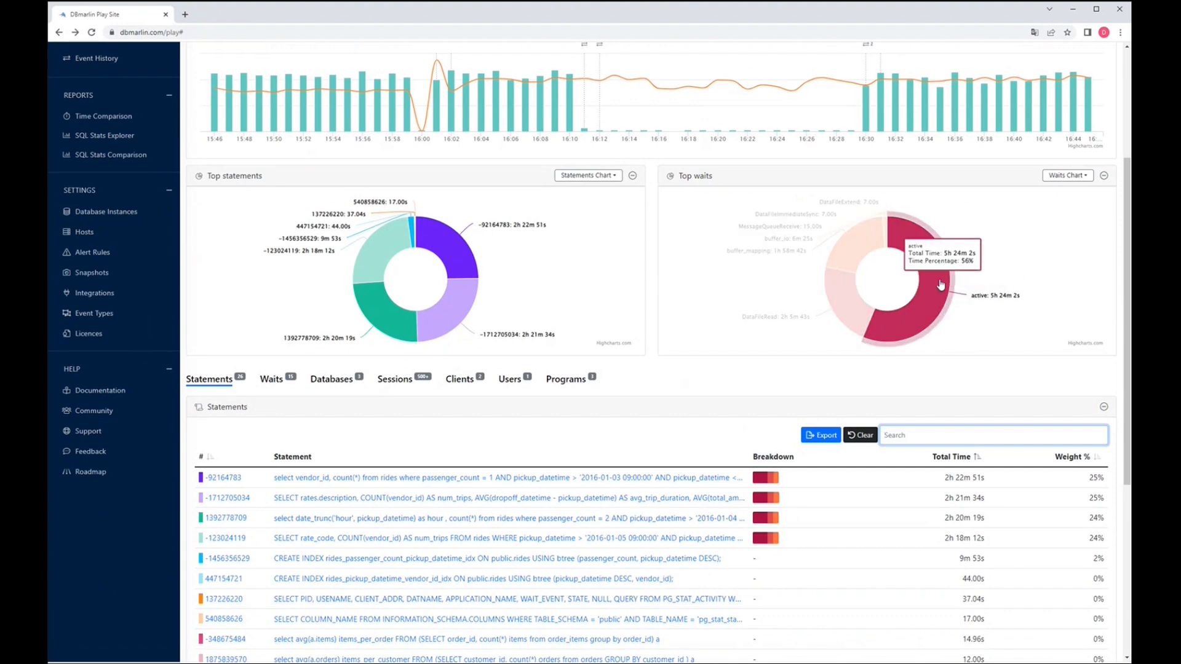
{"action": "left_click", "coordinate": [940, 285]}
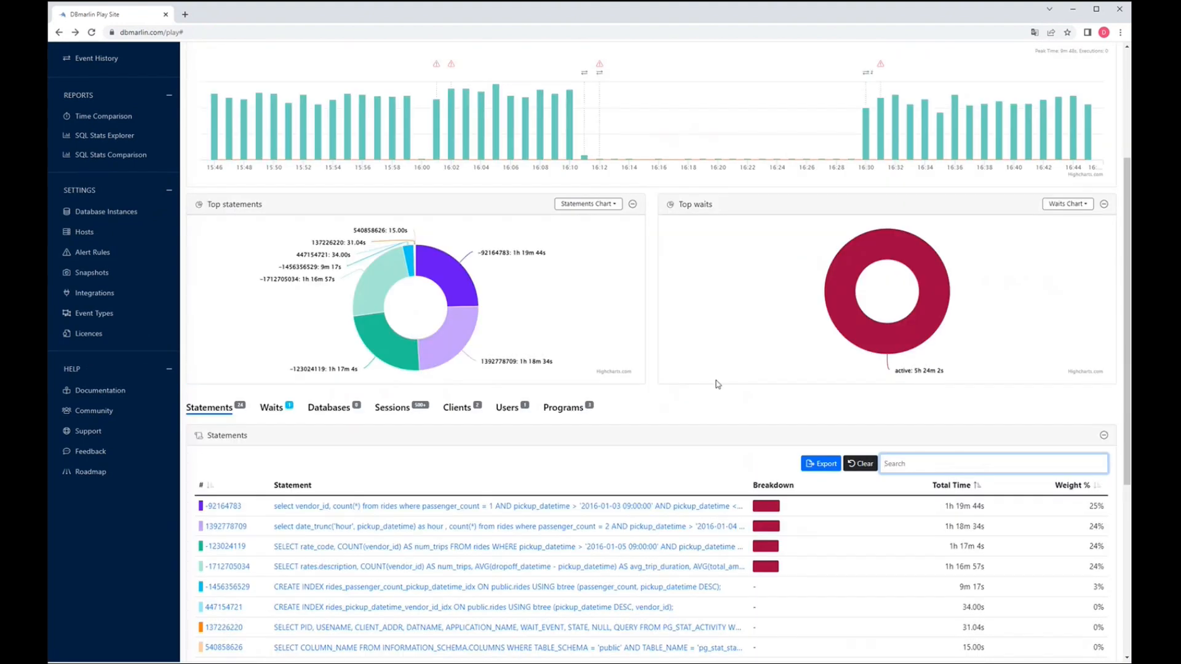
{"action": "scroll", "coordinate": [717, 384], "scroll_direction": "down", "scroll_amount": 3}
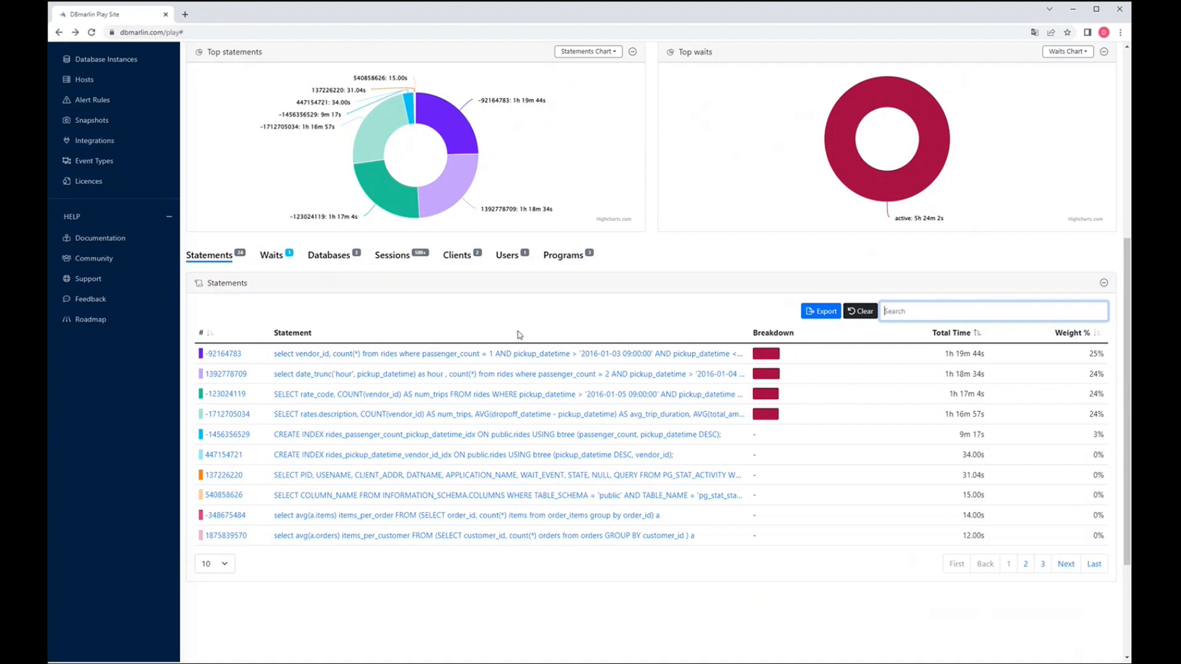
{"action": "scroll", "coordinate": [521, 335], "scroll_direction": "up", "scroll_amount": 5}
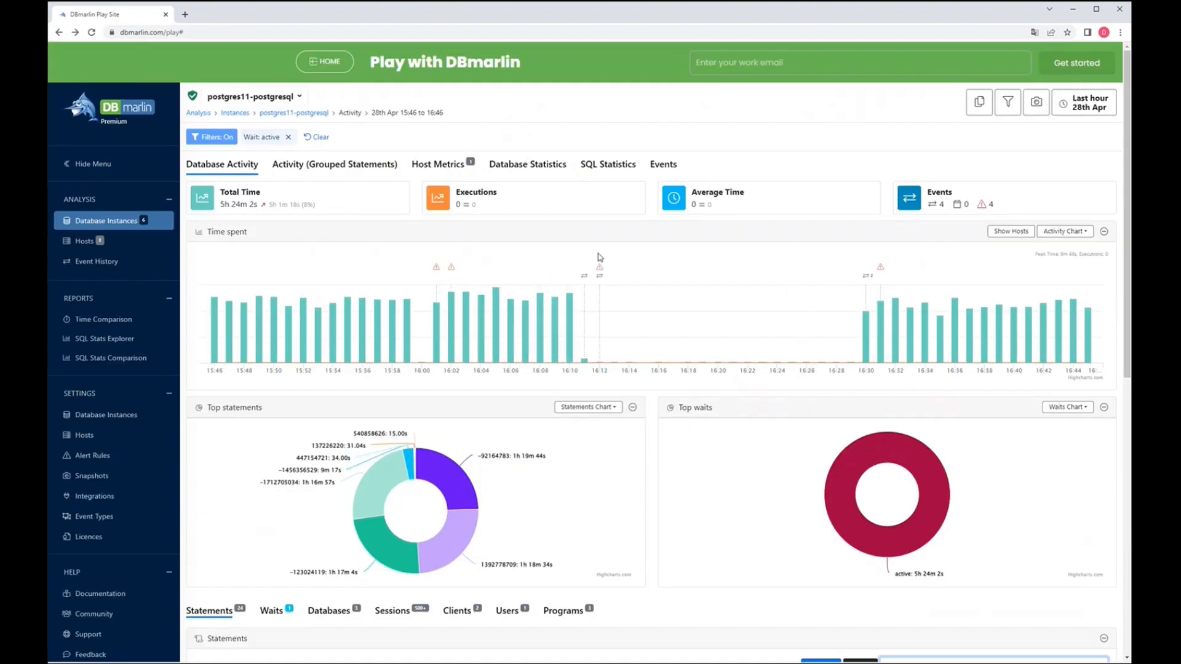
View the instance's SQL Statistics, sorting the statements by Executions and finally by Physical Reads.
{"action": "left_click", "coordinate": [600, 172]}
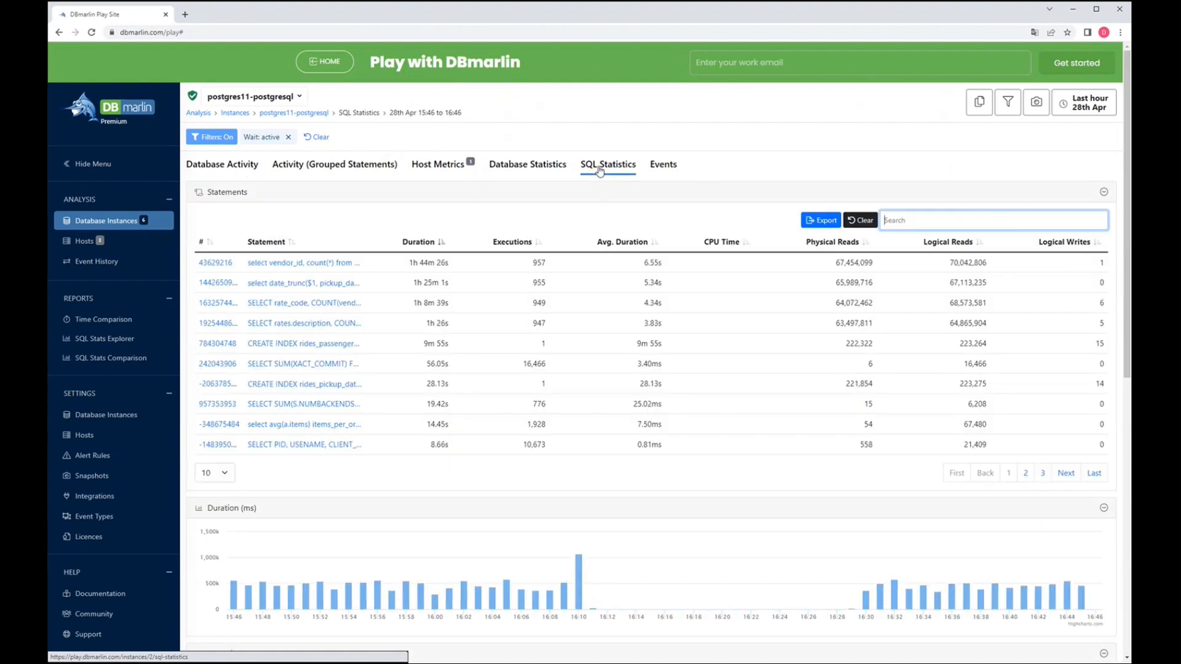
{"action": "left_click", "coordinate": [518, 248]}
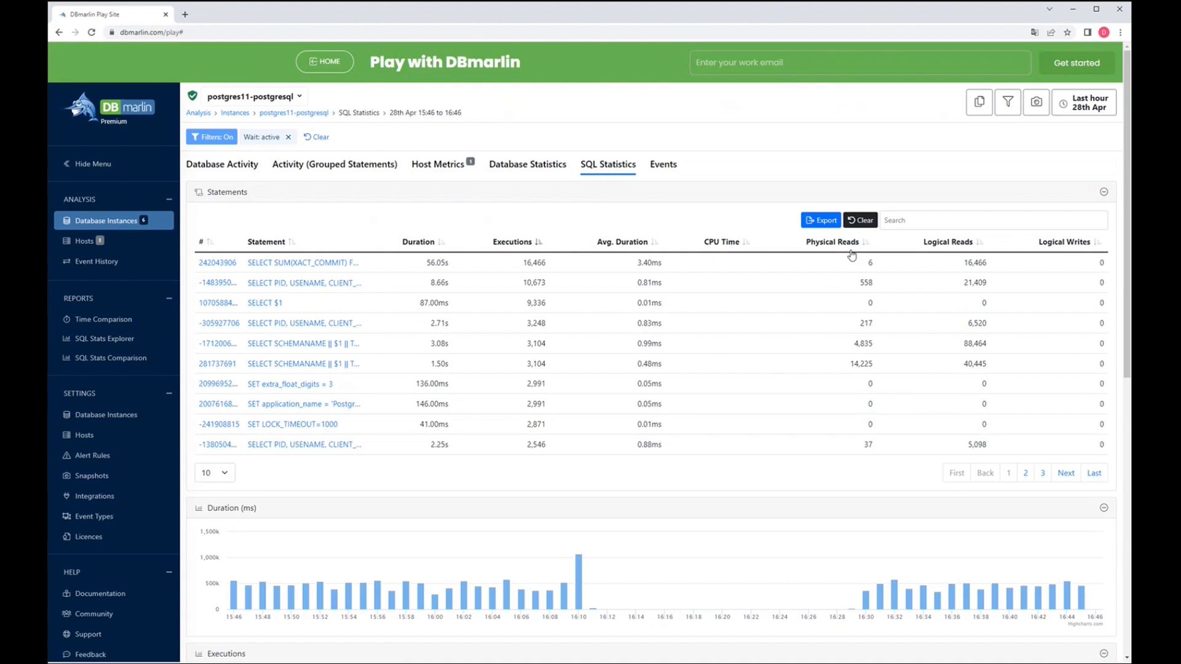
{"action": "left_click", "coordinate": [852, 251]}
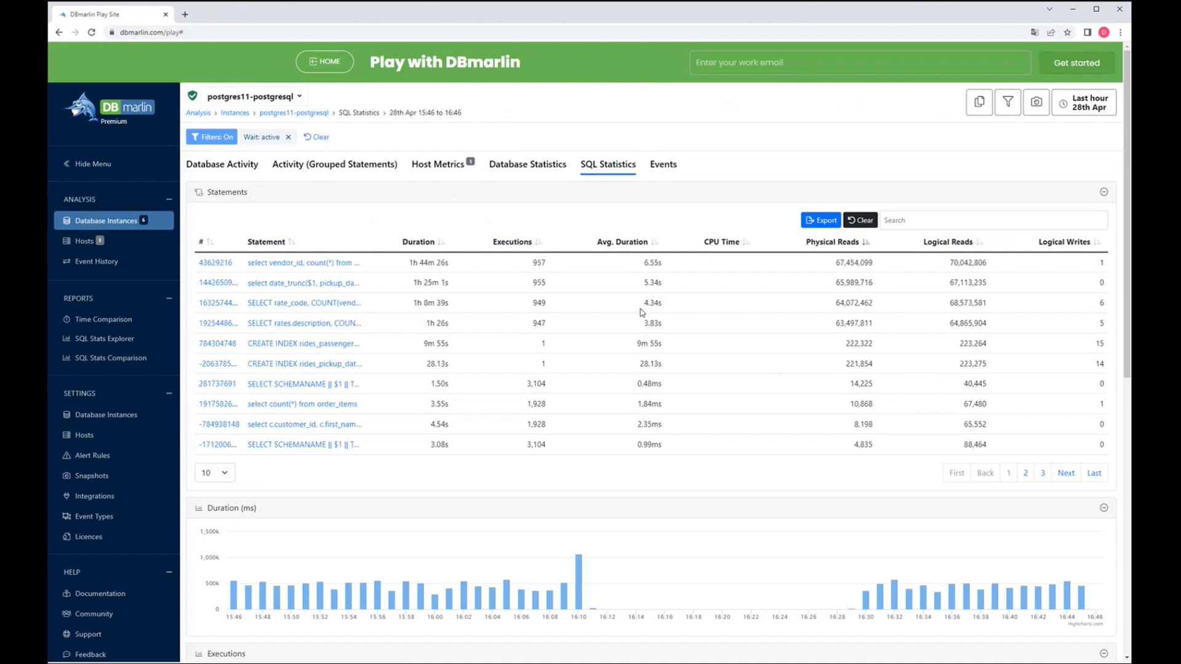
Open statement -92164783 from the Database Activity statement list and view its execution plan.
{"action": "left_click", "coordinate": [227, 166]}
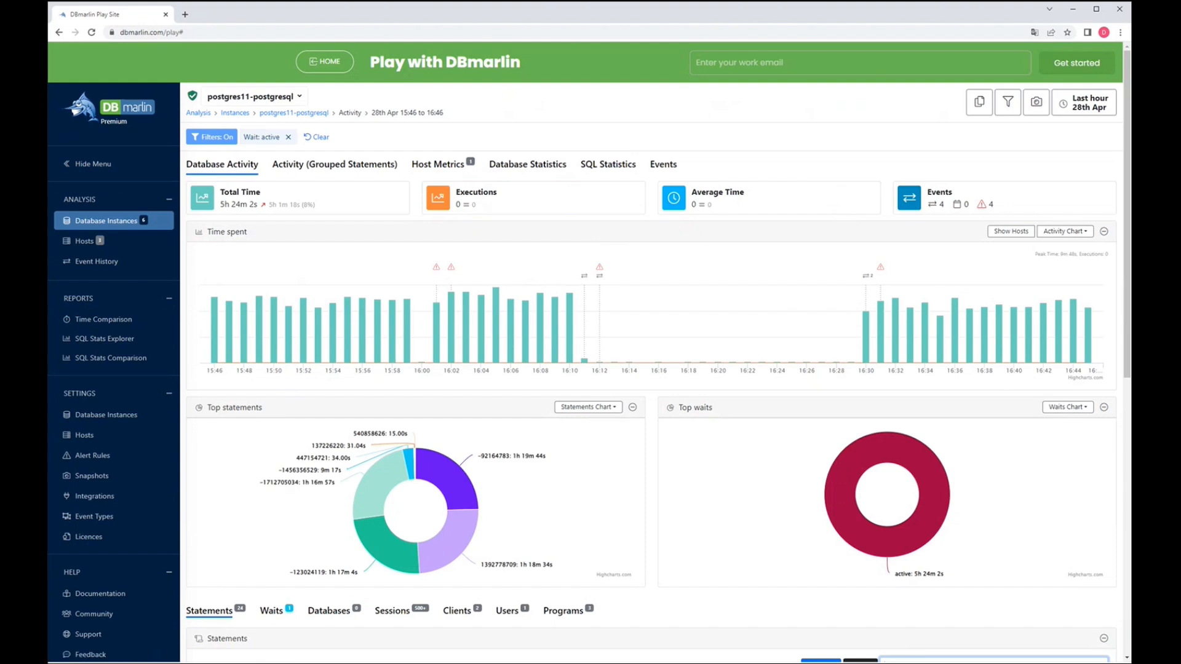
{"action": "scroll", "coordinate": [500, 344], "scroll_direction": "down", "scroll_amount": 7}
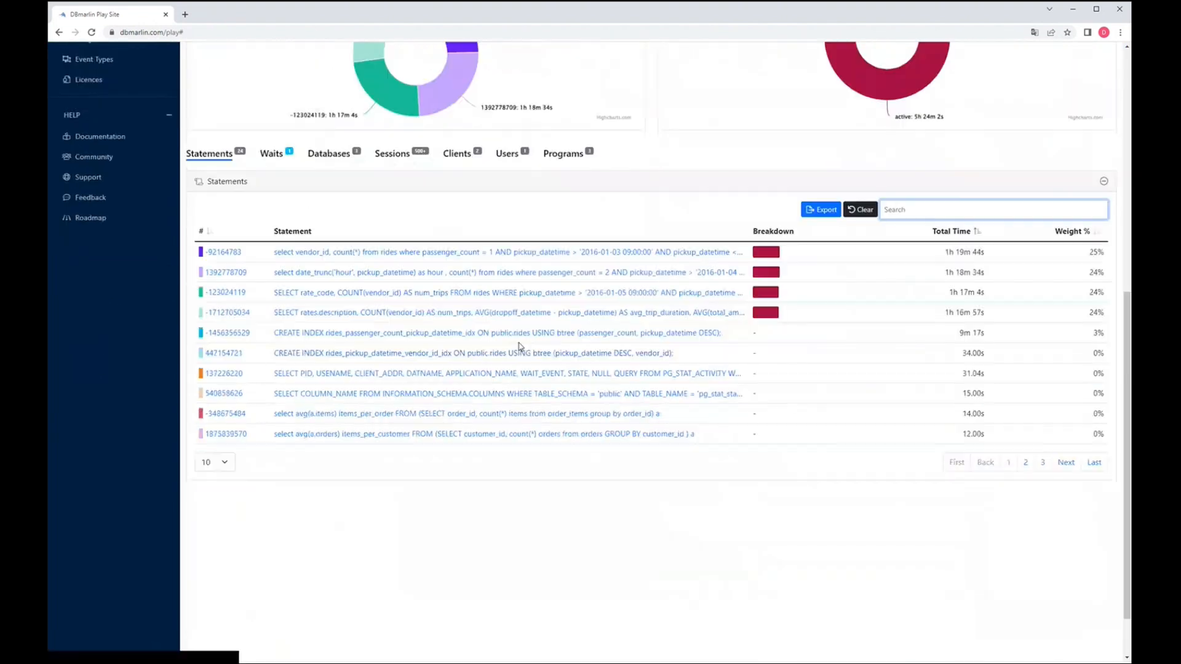
{"action": "left_click", "coordinate": [365, 254]}
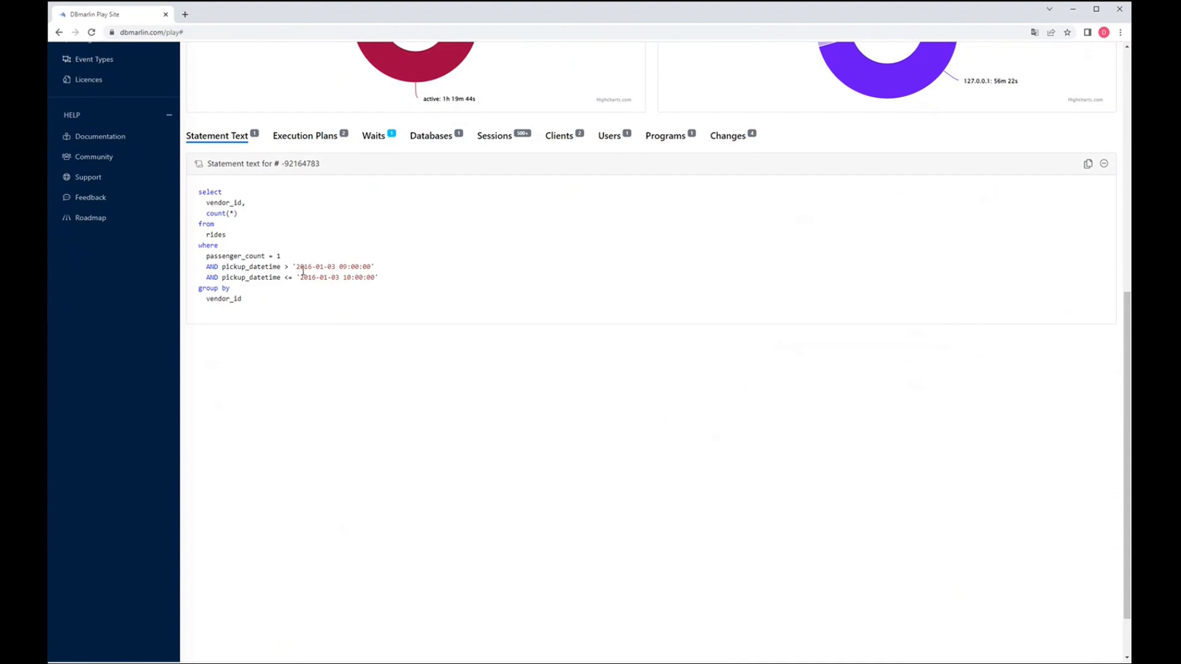
{"action": "left_click", "coordinate": [304, 142]}
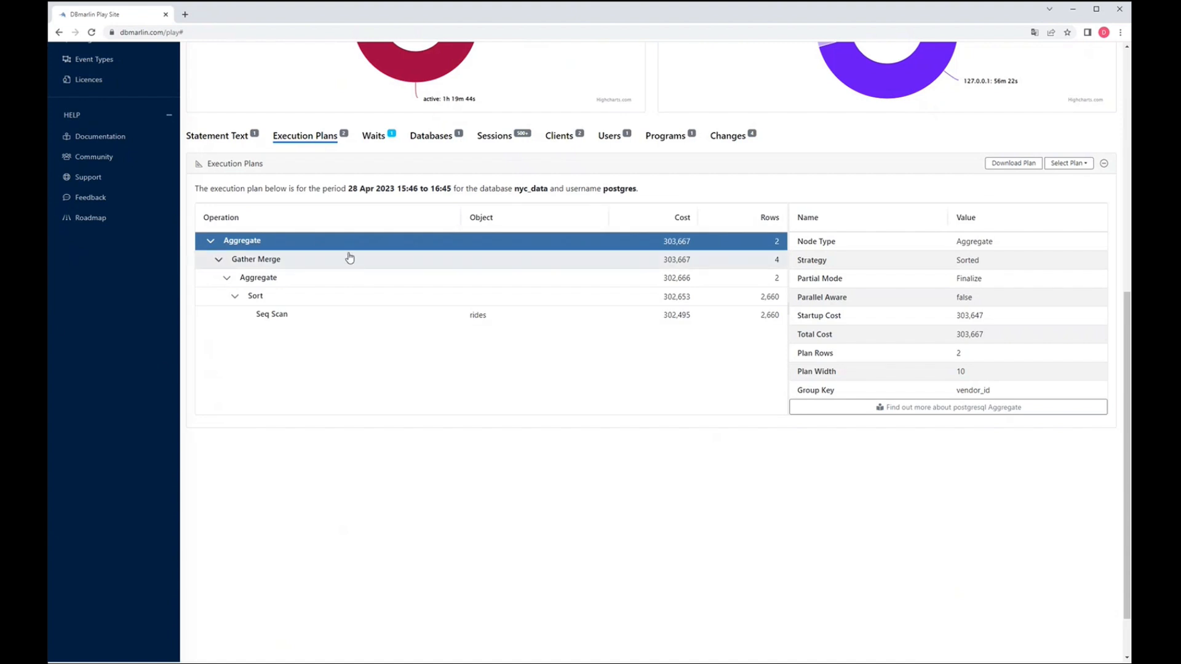
View the statement's waits, read the knowledge-base article on the active wait, and close the article.
{"action": "left_click", "coordinate": [381, 137]}
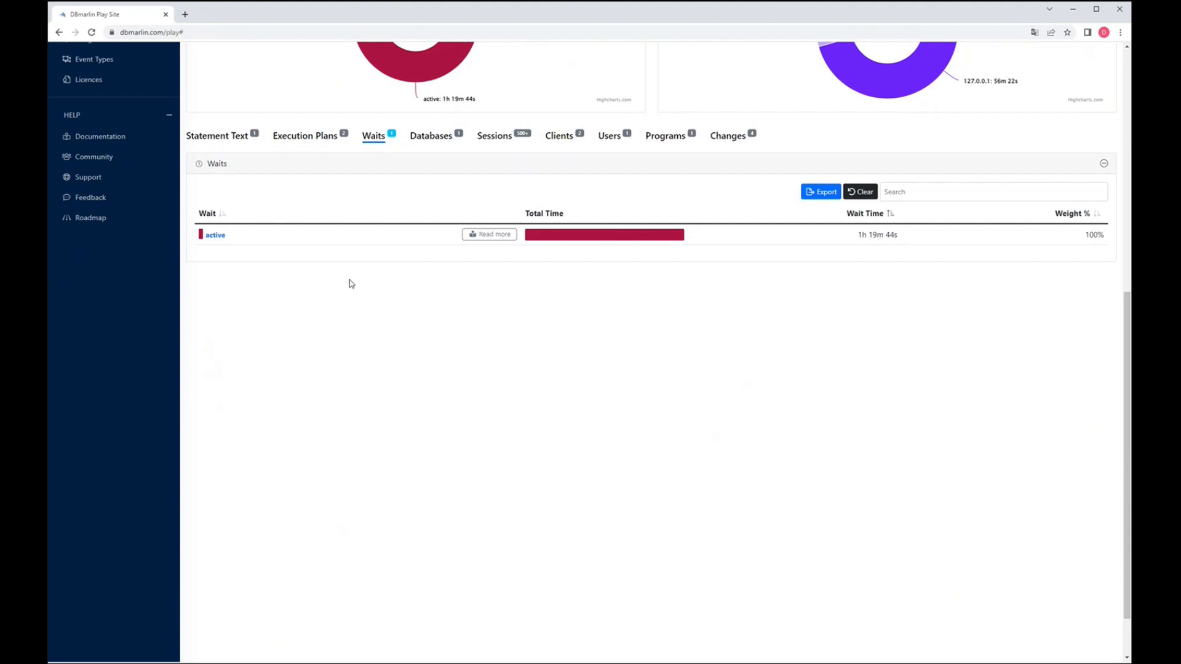
{"action": "left_click", "coordinate": [485, 235]}
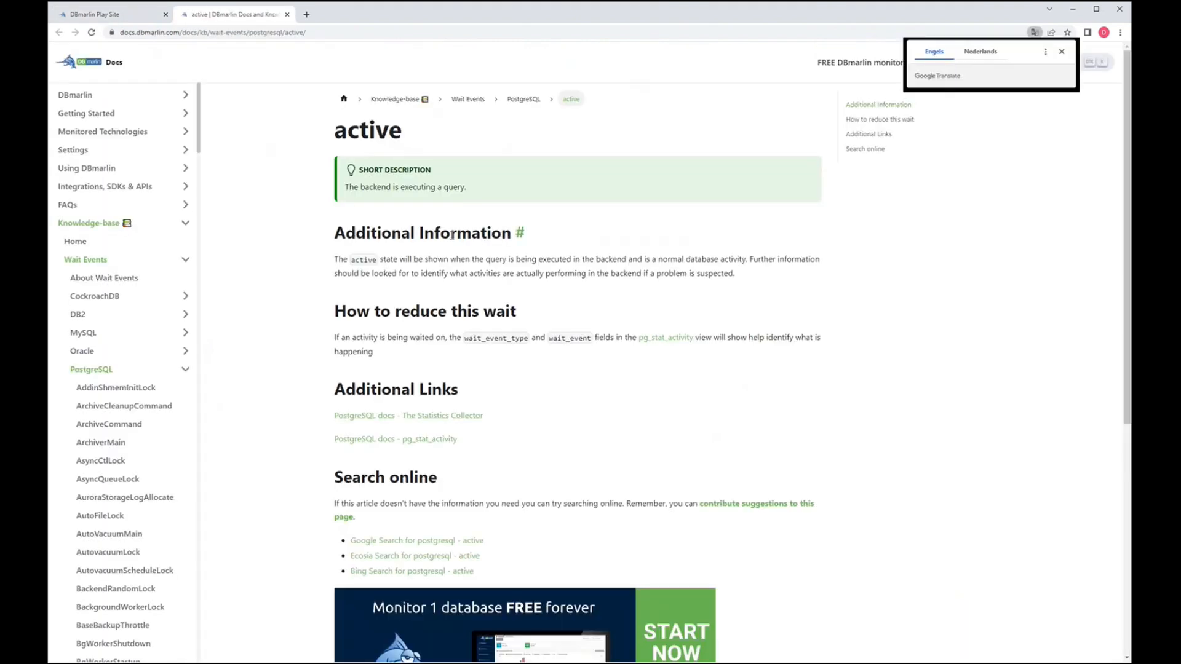
{"action": "left_click", "coordinate": [288, 14]}
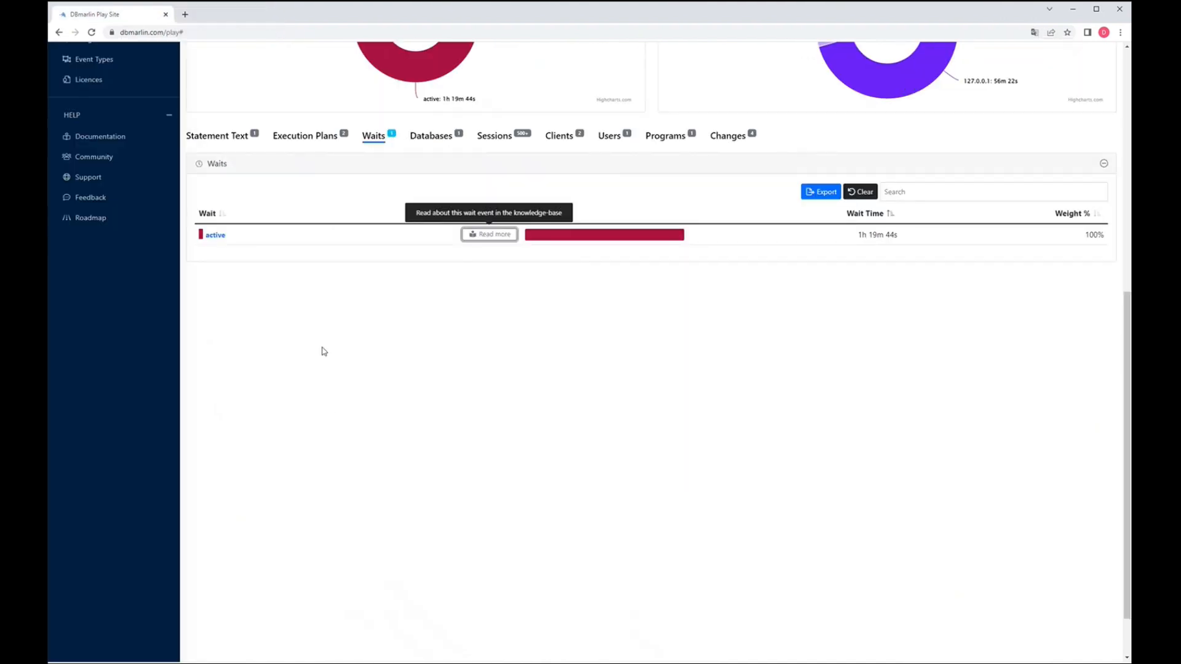
Examine the statement's Changes list and compare the index change times with its Time spent chart.
{"action": "scroll", "coordinate": [324, 351], "scroll_direction": "up", "scroll_amount": 1}
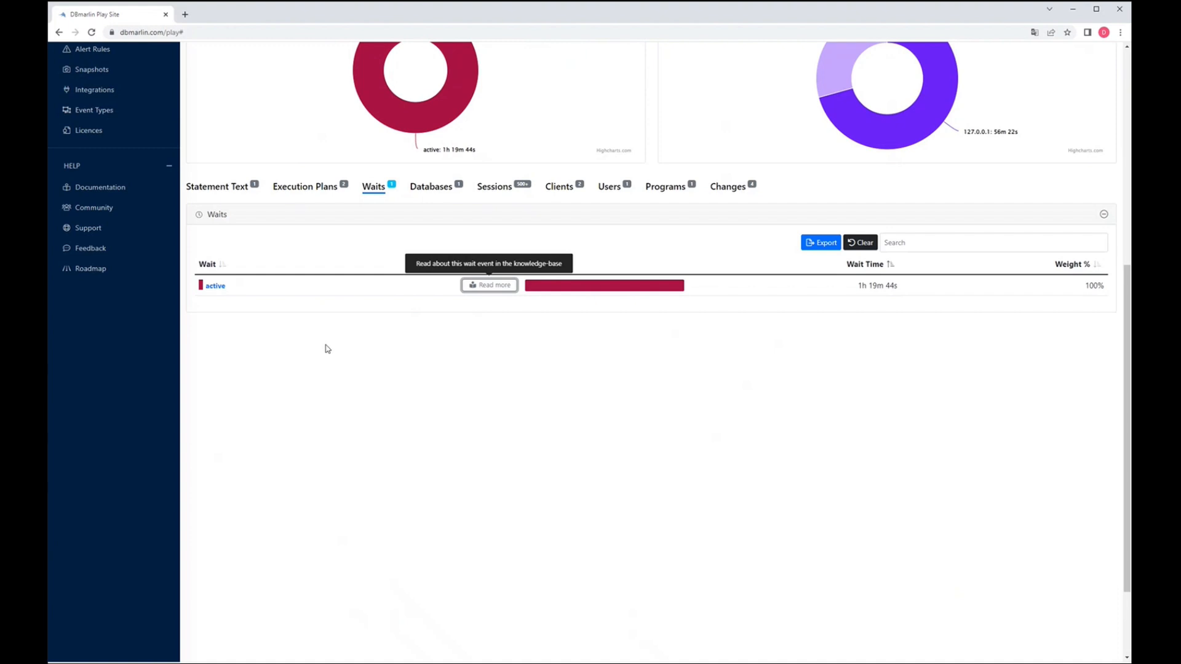
{"action": "scroll", "coordinate": [341, 341], "scroll_direction": "up", "scroll_amount": 2}
{"action": "left_click", "coordinate": [728, 288]}
{"action": "scroll", "coordinate": [417, 399], "scroll_direction": "down", "scroll_amount": 3}
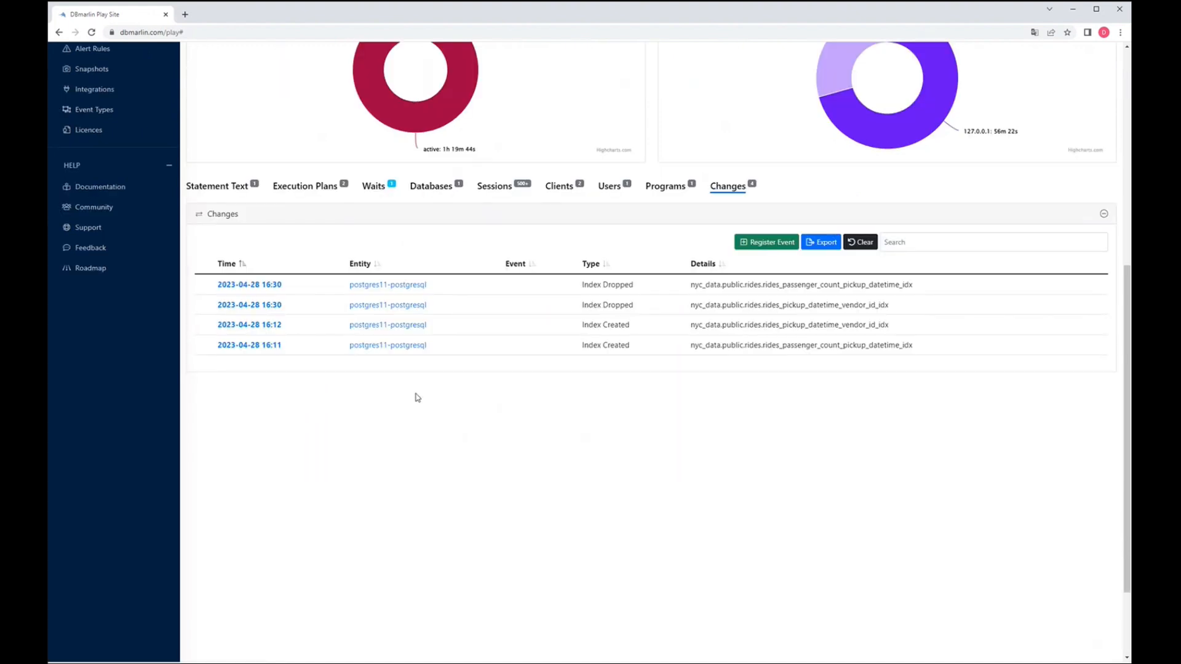
{"action": "scroll", "coordinate": [417, 399], "scroll_direction": "up", "scroll_amount": 2}
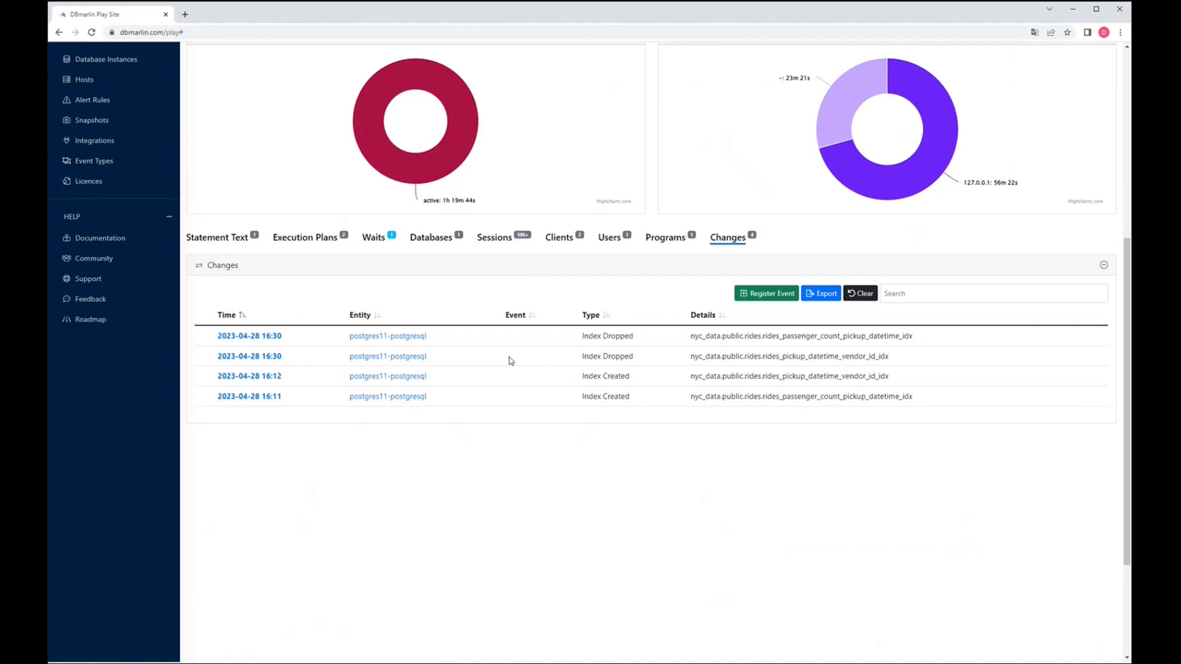
{"action": "scroll", "coordinate": [509, 361], "scroll_direction": "up", "scroll_amount": 6}
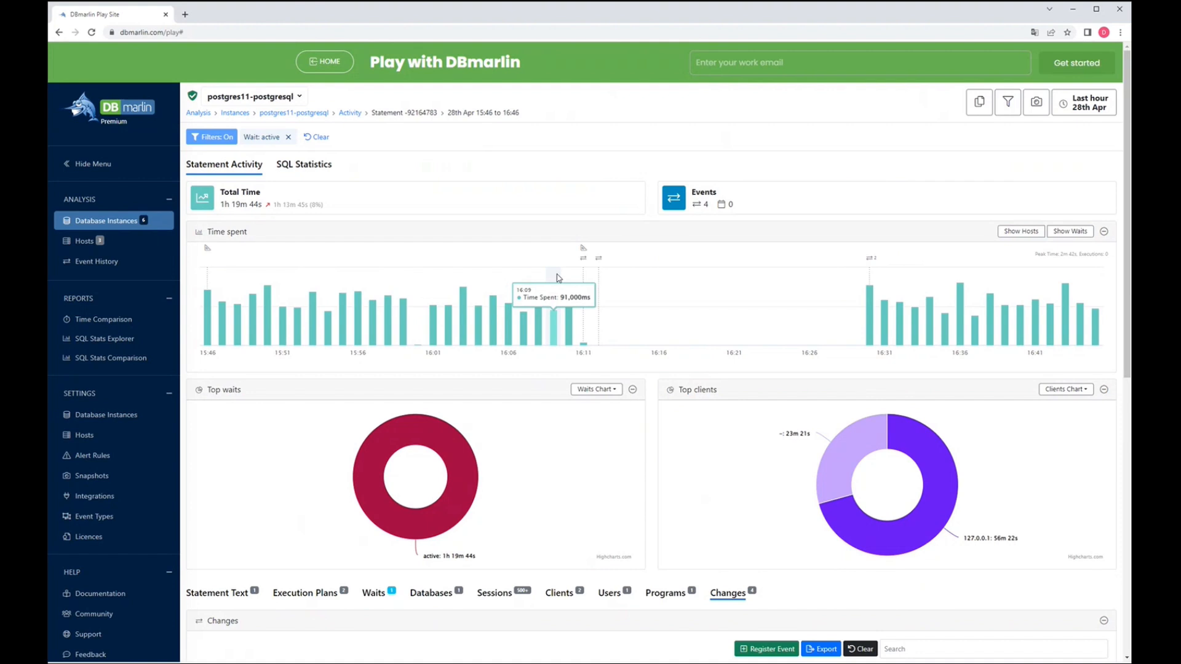
{"action": "scroll", "coordinate": [556, 280], "scroll_direction": "down", "scroll_amount": 5}
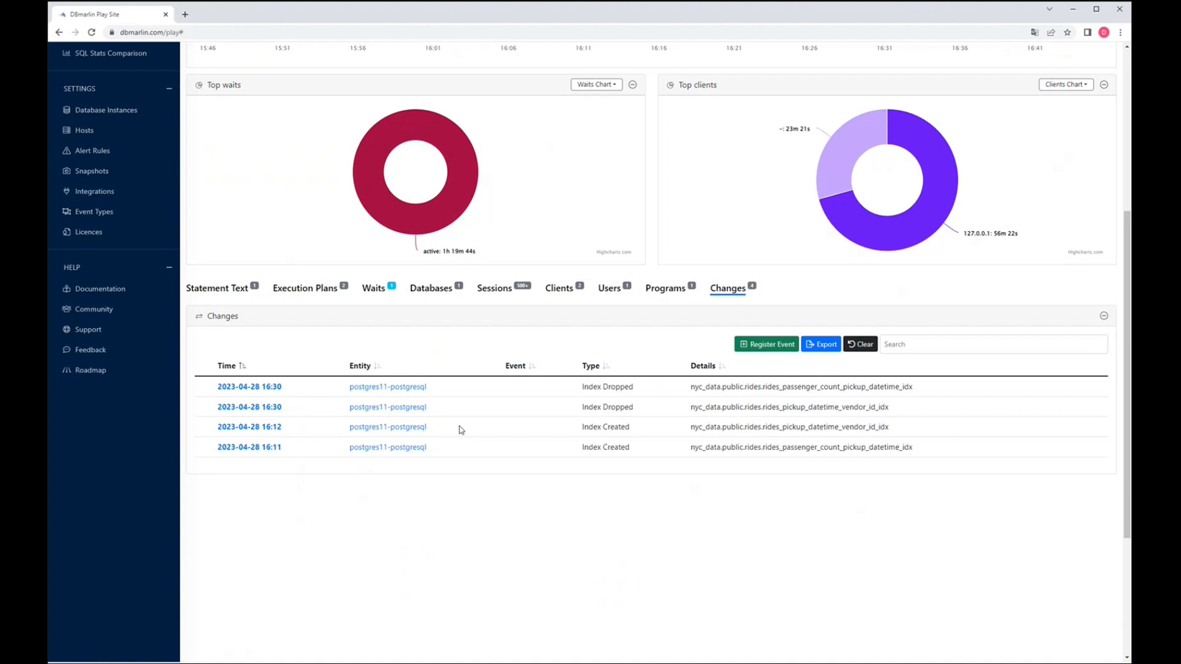
{"action": "scroll", "coordinate": [456, 425], "scroll_direction": "up", "scroll_amount": 5}
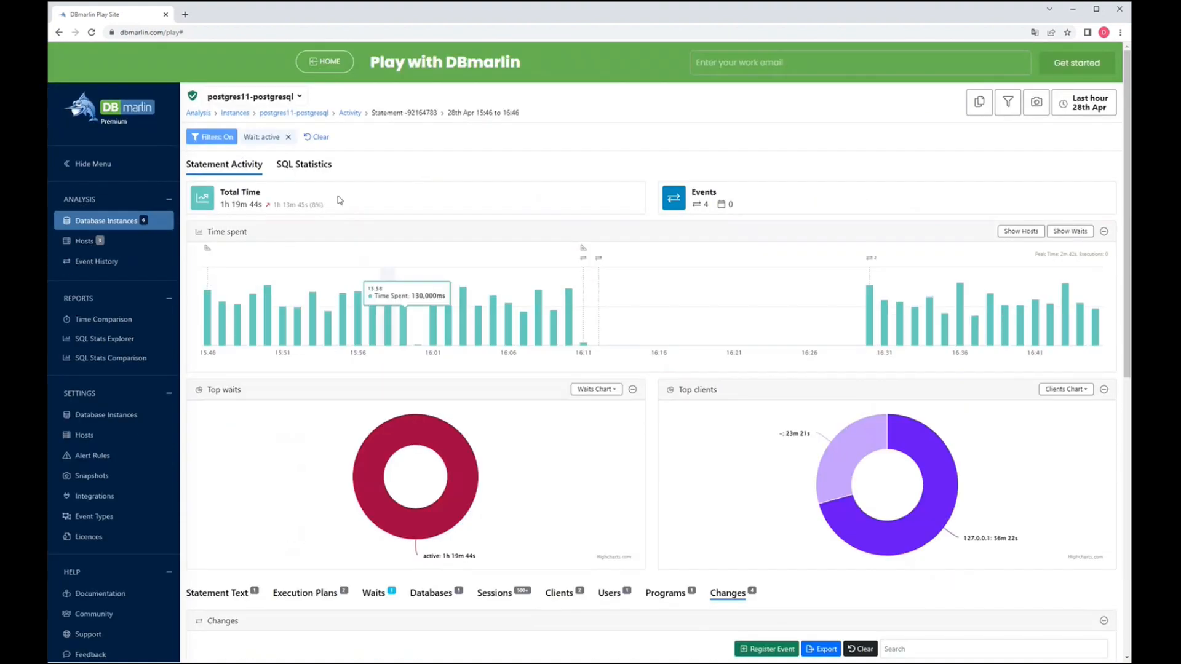
Clear the active wait filter and view the Events of the postgres11-postgresql instance.
{"action": "left_click", "coordinate": [317, 138]}
{"action": "left_click", "coordinate": [306, 112]}
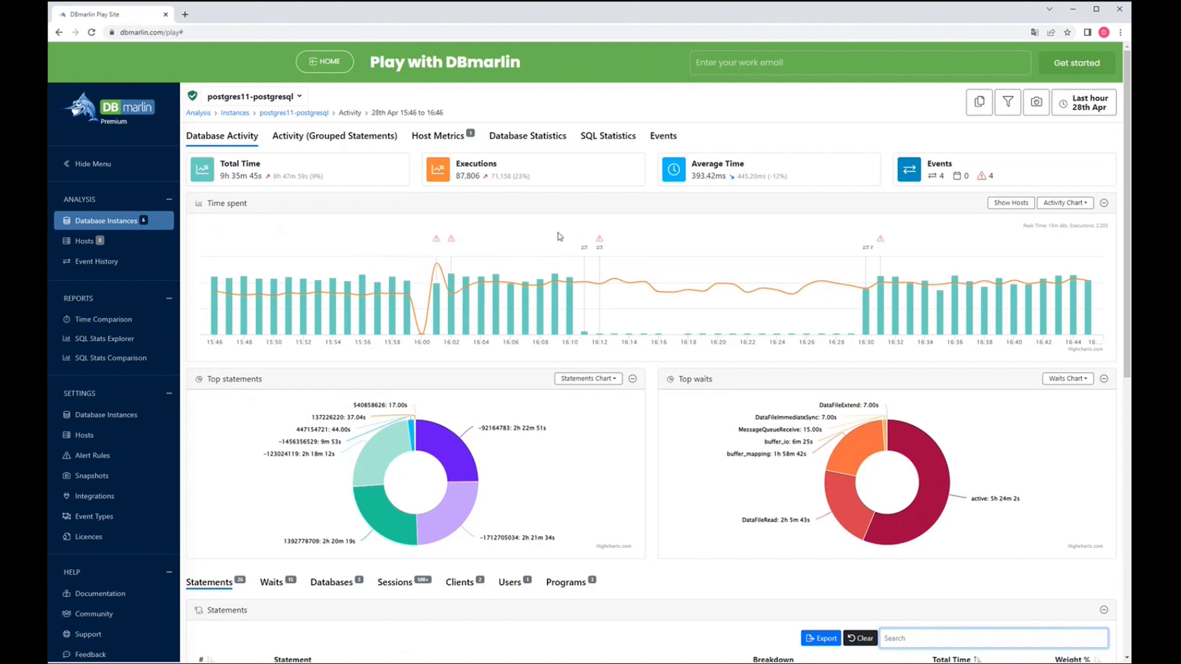
{"action": "left_click", "coordinate": [662, 137]}
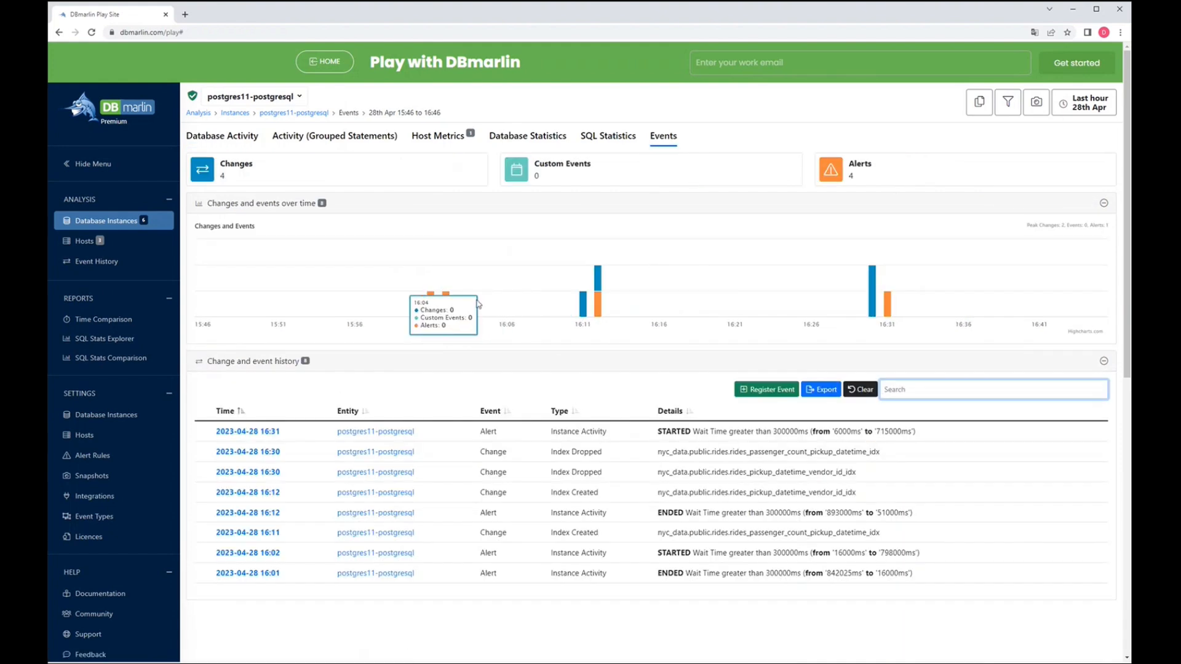
Highlight the wait time details of the 16:31 alert, then view the Register Custom Event form and cancel it.
{"action": "scroll", "coordinate": [489, 304], "scroll_direction": "down", "scroll_amount": 3}
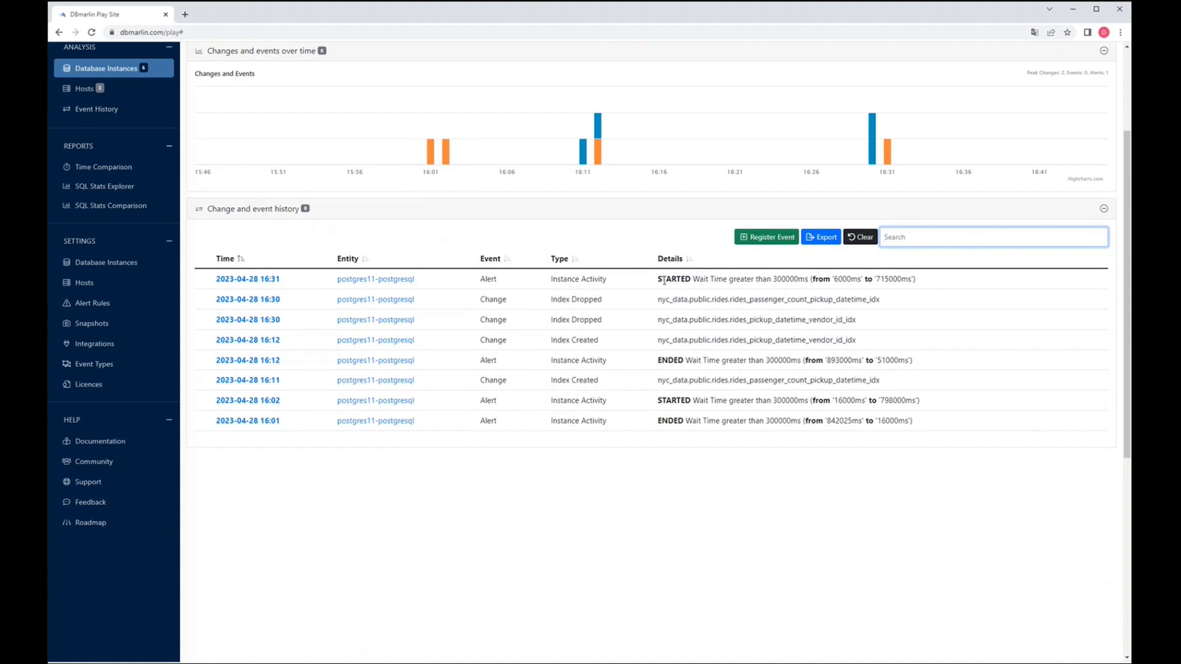
{"action": "left_click_drag", "start_coordinate": [703, 279], "coordinate": [892, 273]}
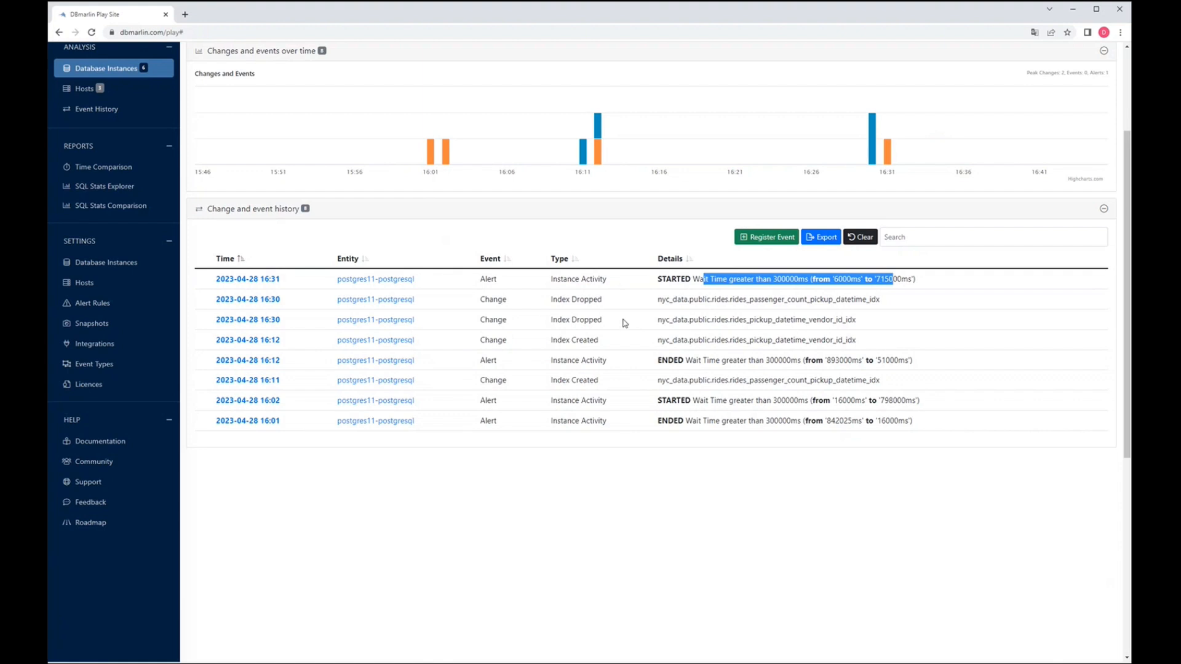
{"action": "left_click", "coordinate": [768, 240]}
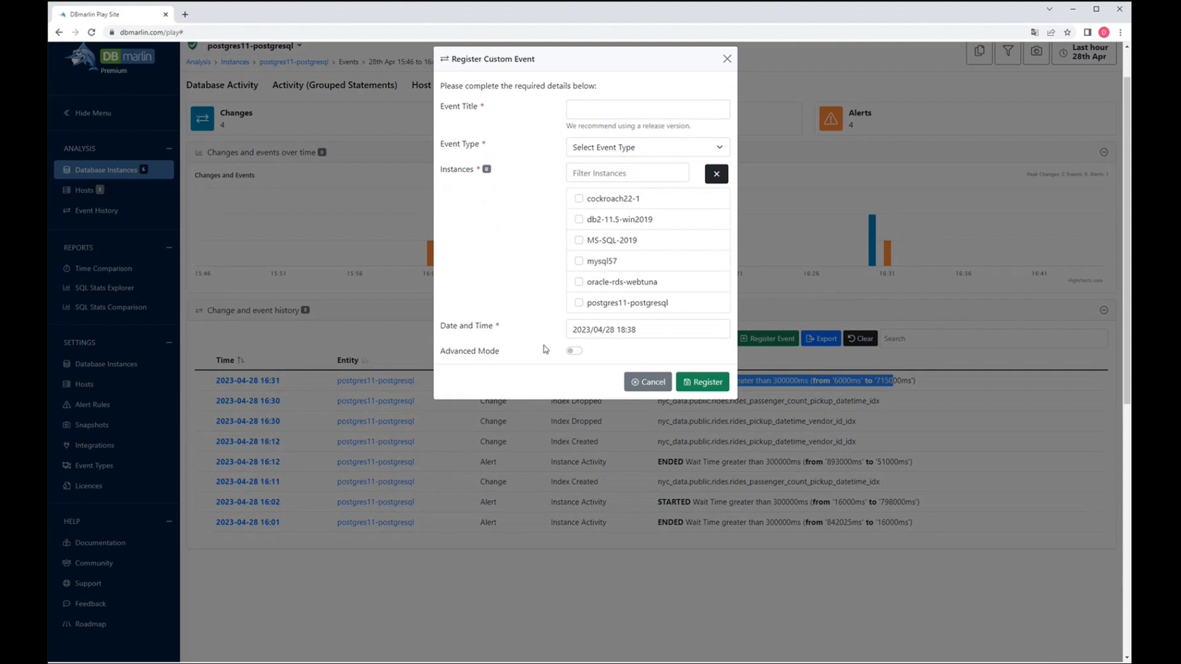
{"action": "left_click", "coordinate": [646, 382]}
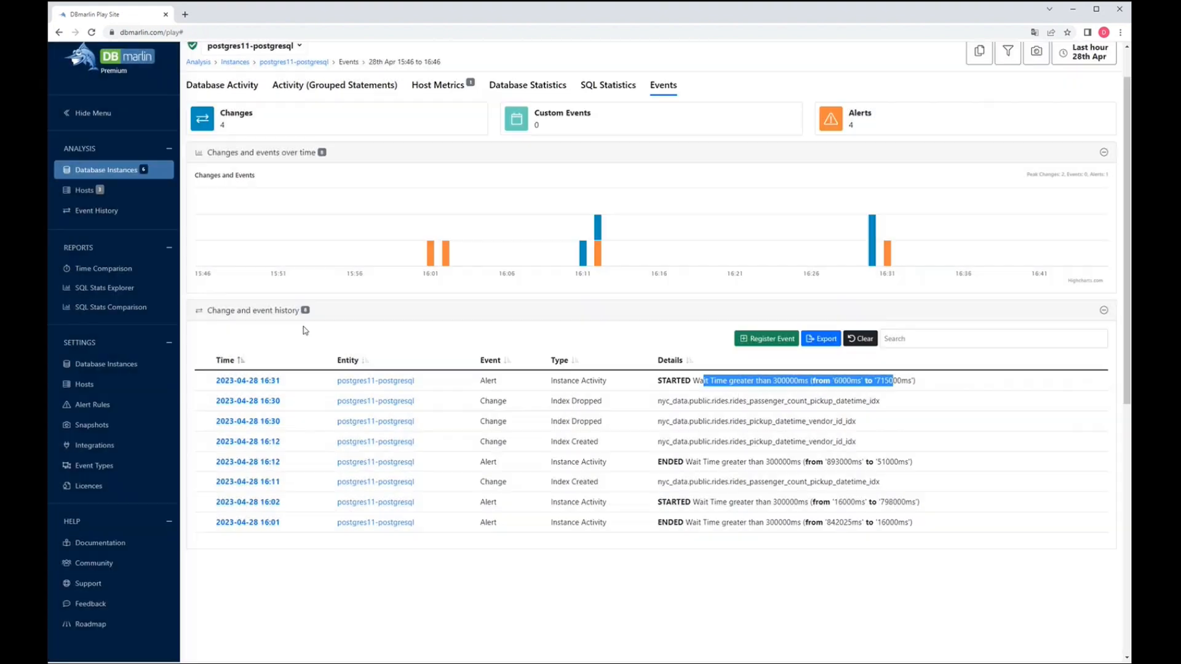
Return to the database instances overview and view the Events of the mysql57 instance.
{"action": "left_click", "coordinate": [111, 169]}
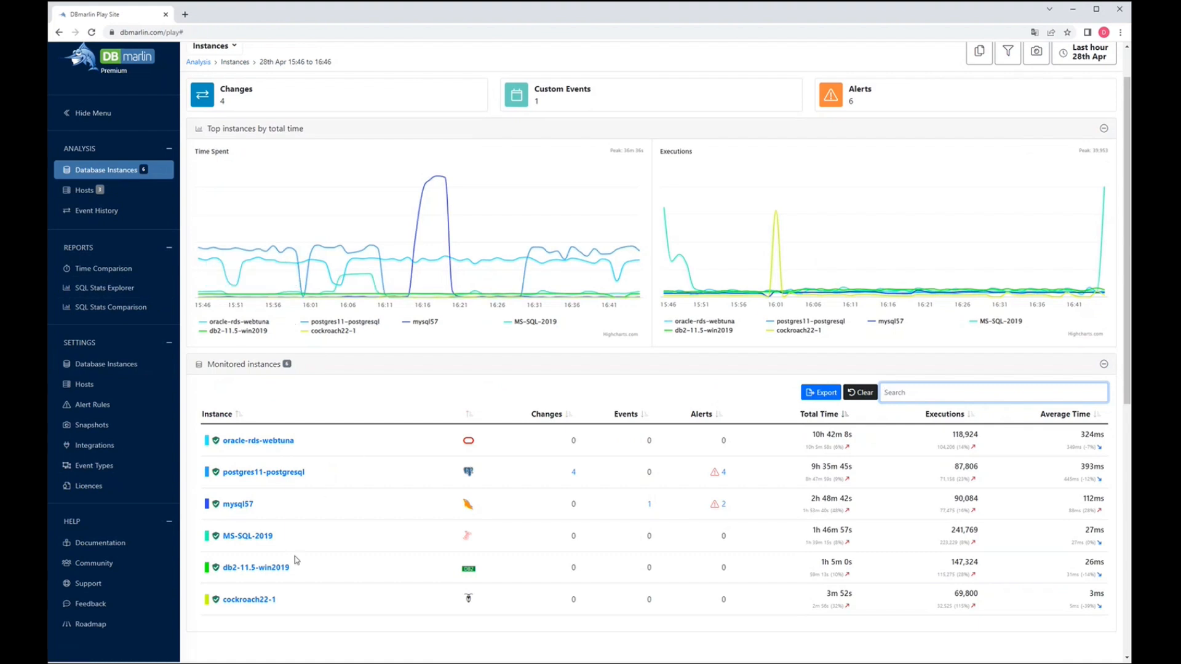
{"action": "left_click", "coordinate": [238, 504]}
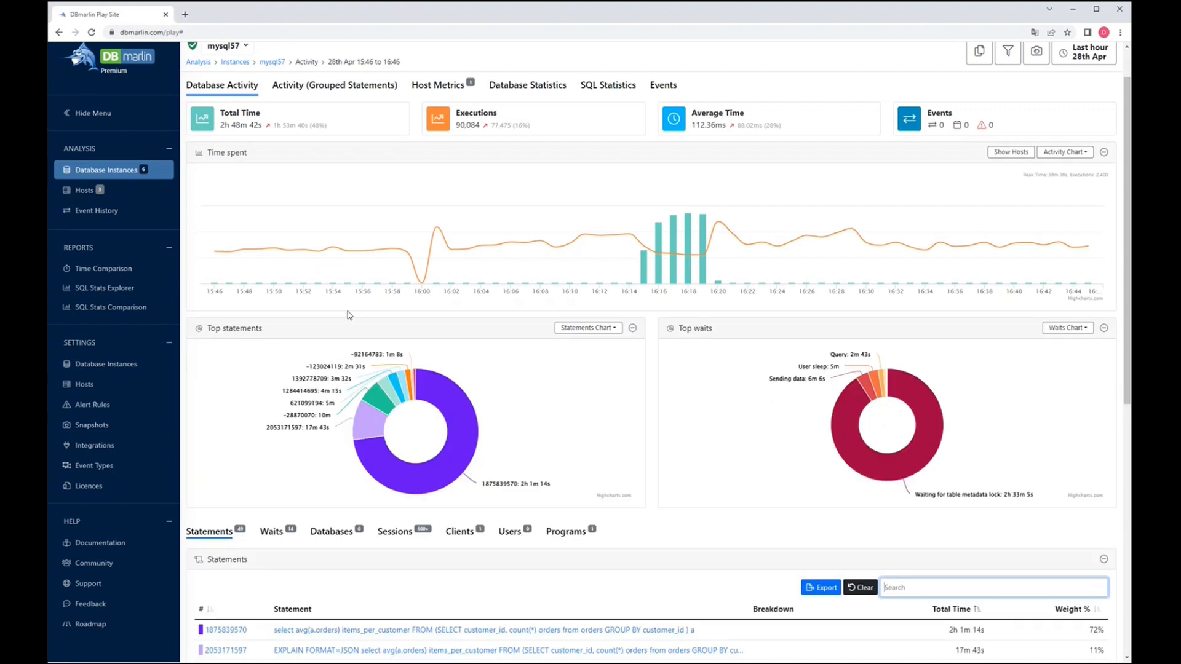
{"action": "left_click", "coordinate": [663, 85]}
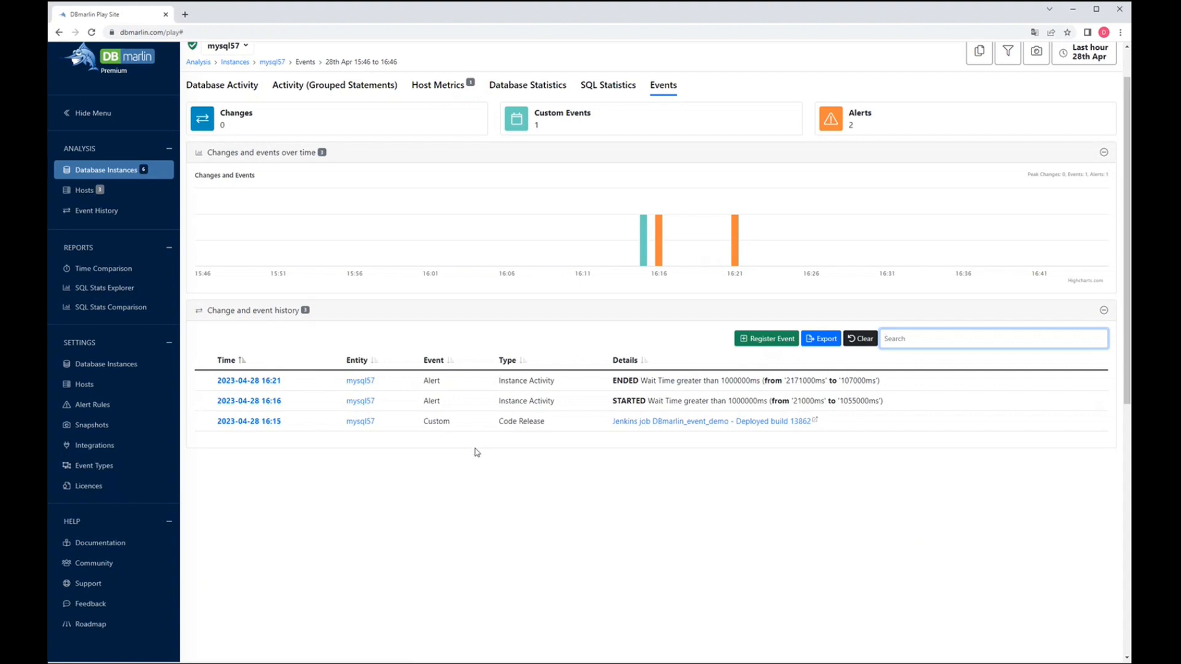
View the Save snapshot form for mysql57, try its Keep Data option, and close the form without creating a snapshot.
{"action": "scroll", "coordinate": [483, 455], "scroll_direction": "up", "scroll_amount": 1}
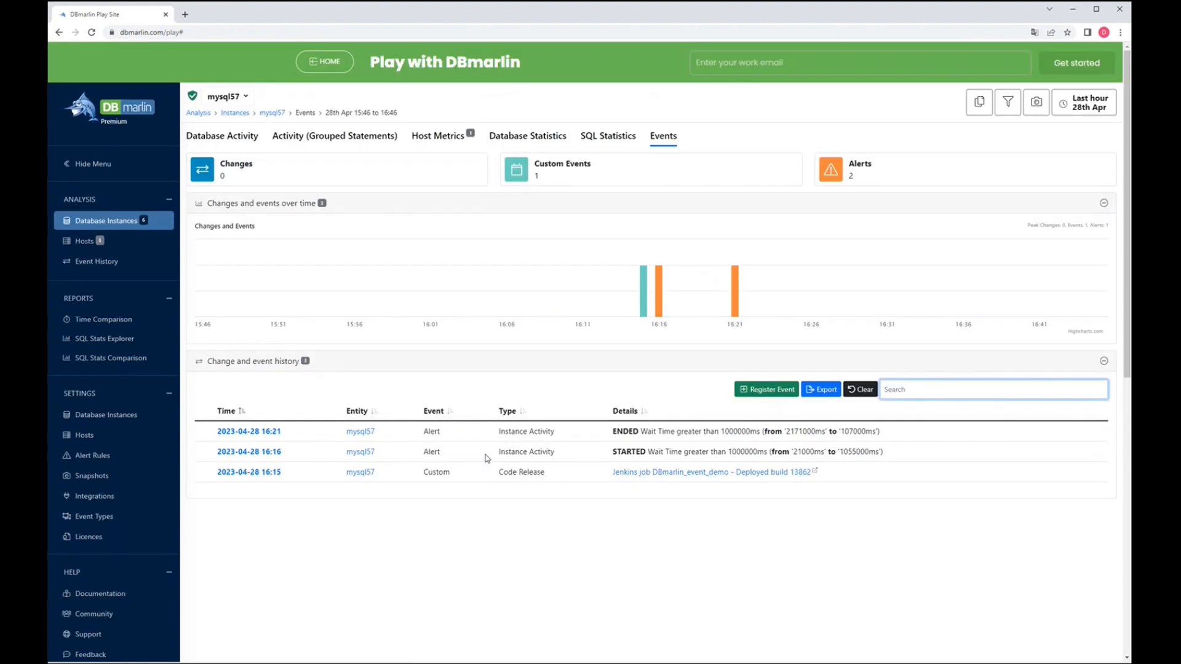
{"action": "left_click", "coordinate": [1037, 104]}
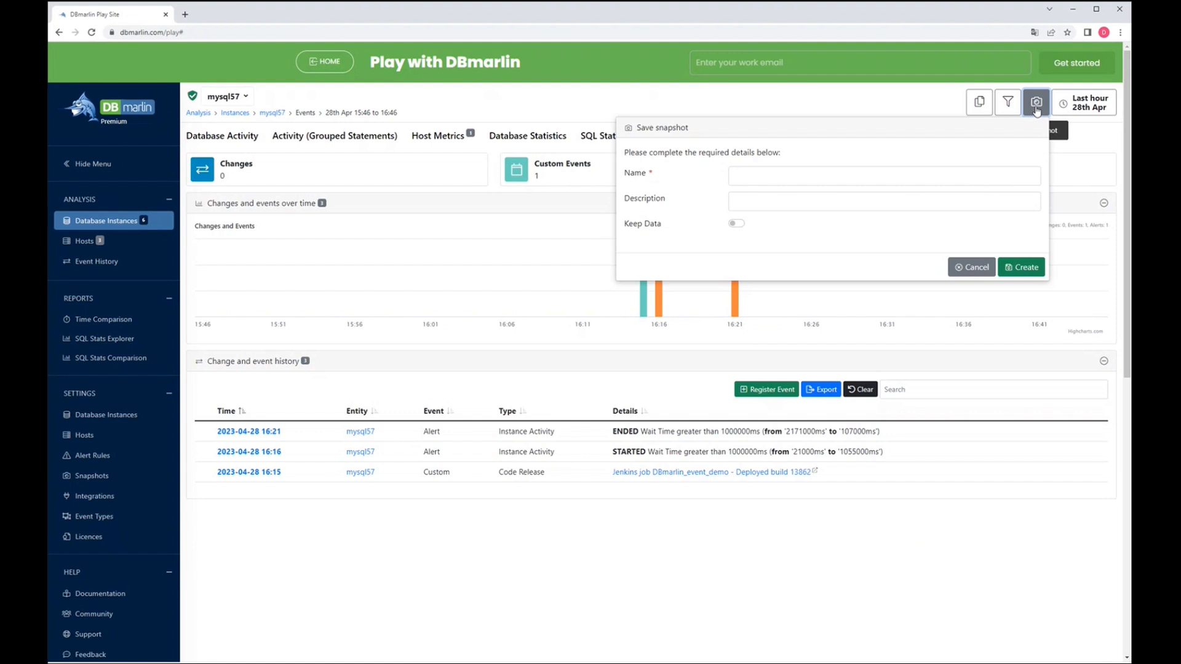
{"action": "left_click", "coordinate": [738, 226]}
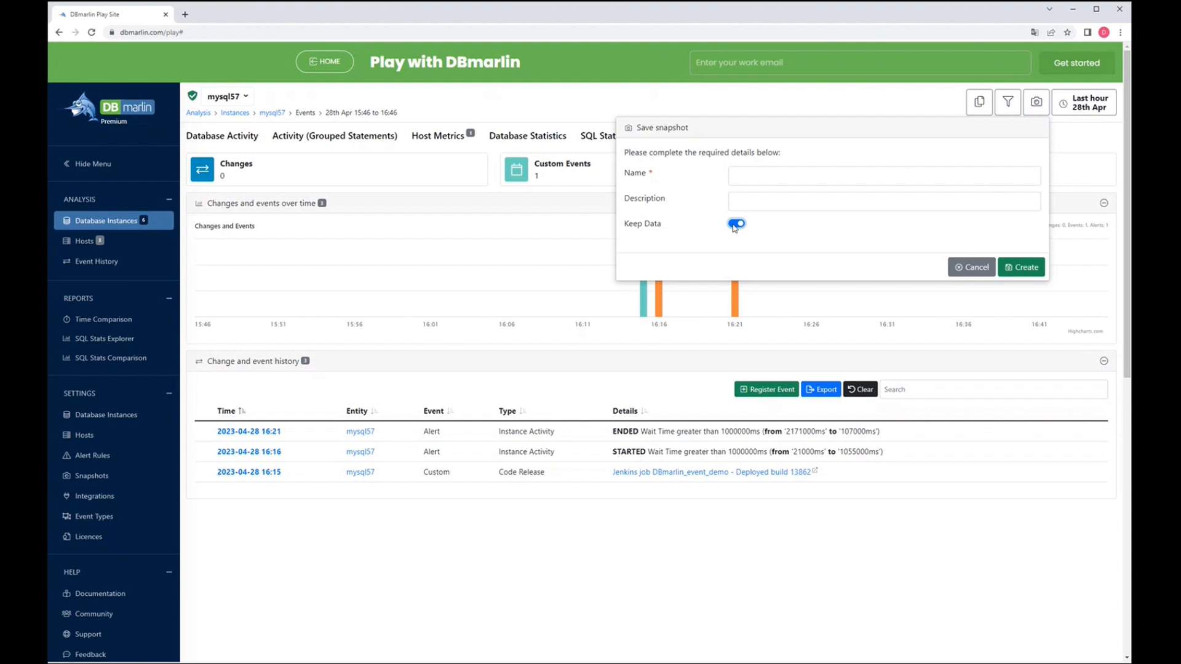
{"action": "left_click", "coordinate": [442, 574]}
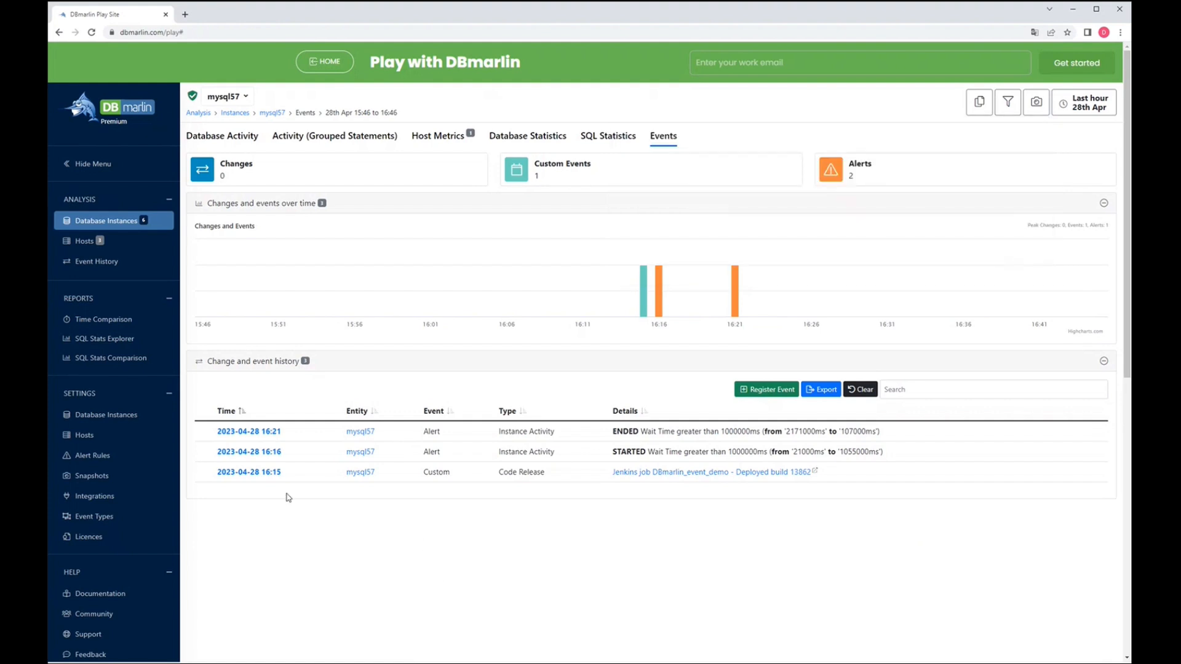
Generate a Time Comparison report for the oracle-rds-webtuna instance with a period duration of 1 hour.
{"action": "left_click", "coordinate": [113, 324]}
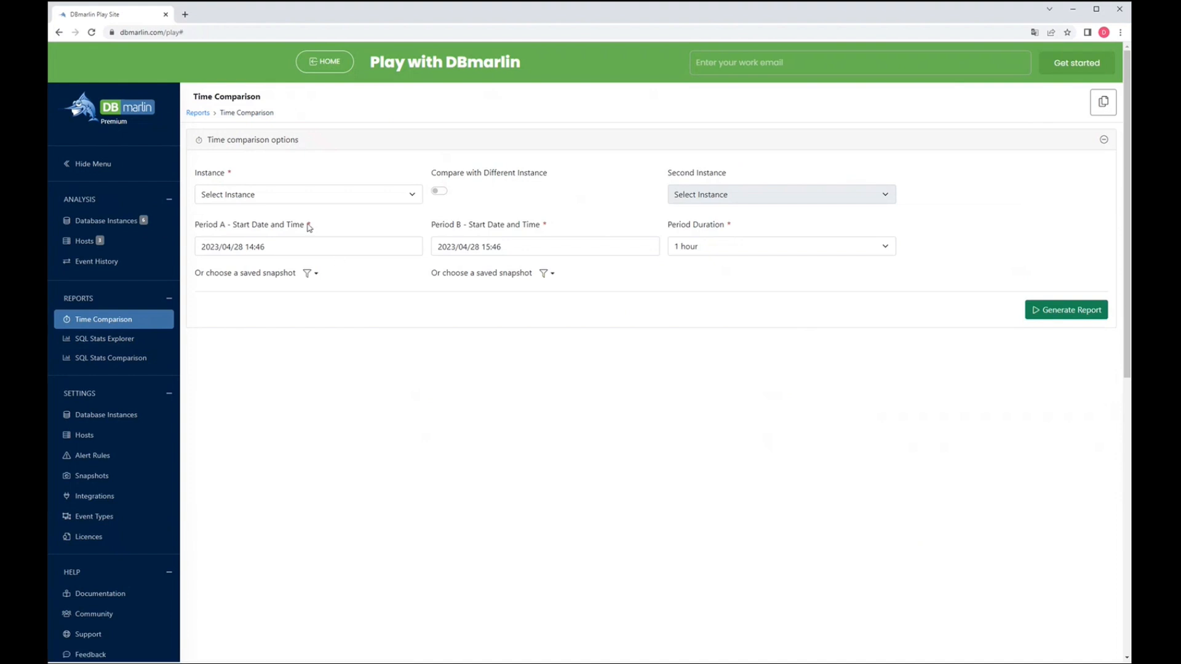
{"action": "left_click", "coordinate": [307, 194]}
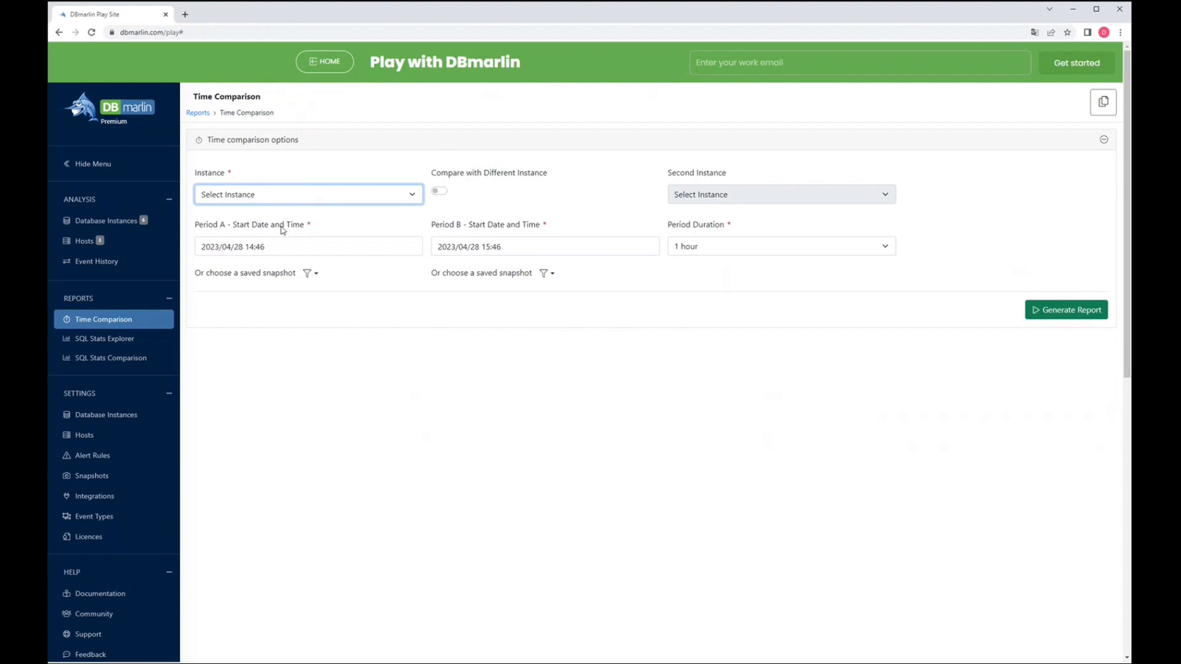
{"action": "left_click", "coordinate": [275, 268]}
{"action": "left_click", "coordinate": [1067, 309]}
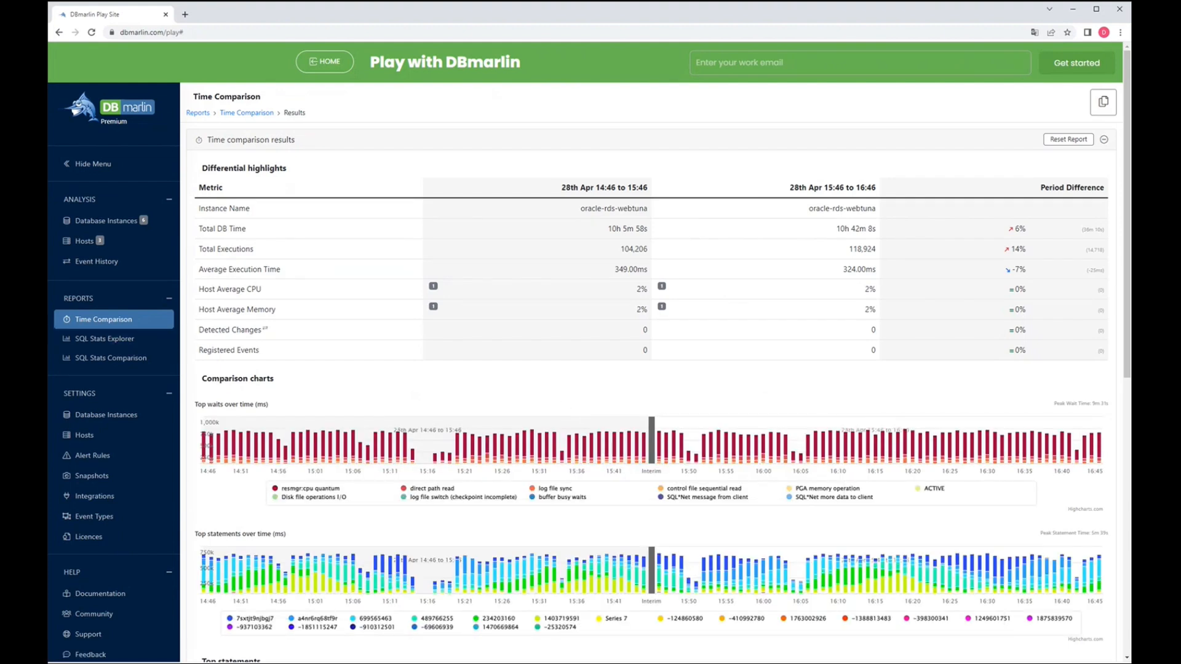
Generate an SQL Stats Explorer report for MS-SQL-2019 using the executions metric, and view its chart and statements.
{"action": "left_click", "coordinate": [91, 342]}
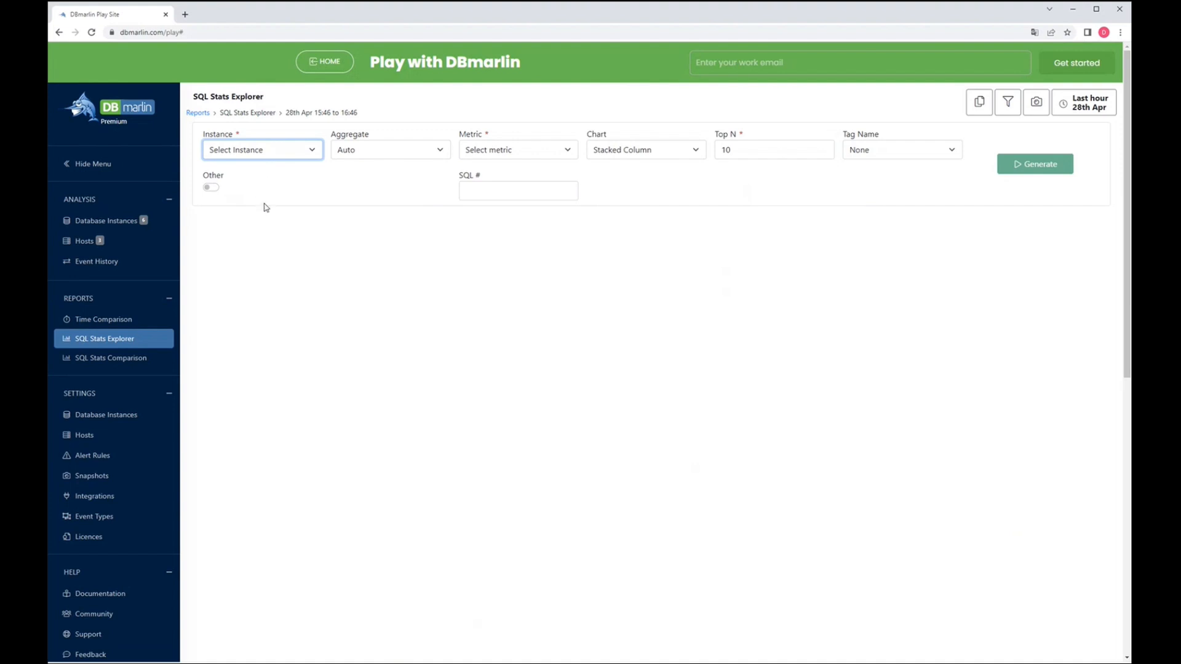
{"action": "left_click", "coordinate": [503, 152]}
{"action": "left_click", "coordinate": [510, 198]}
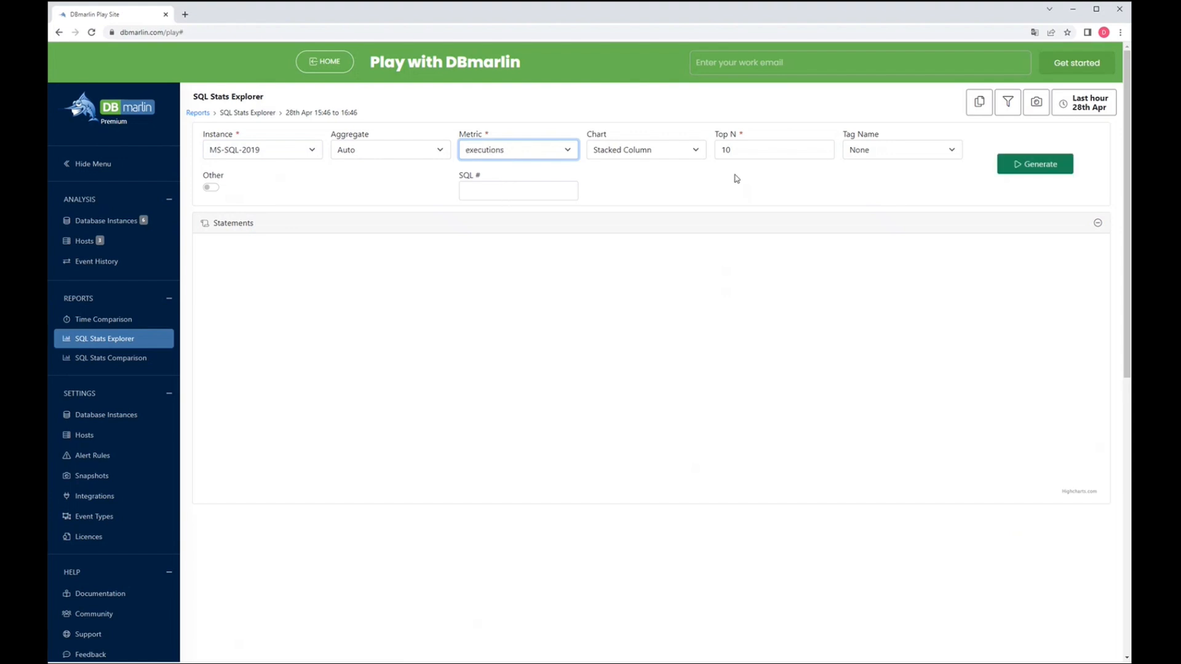
{"action": "left_click", "coordinate": [1024, 170]}
{"action": "scroll", "coordinate": [386, 412], "scroll_direction": "down", "scroll_amount": 2}
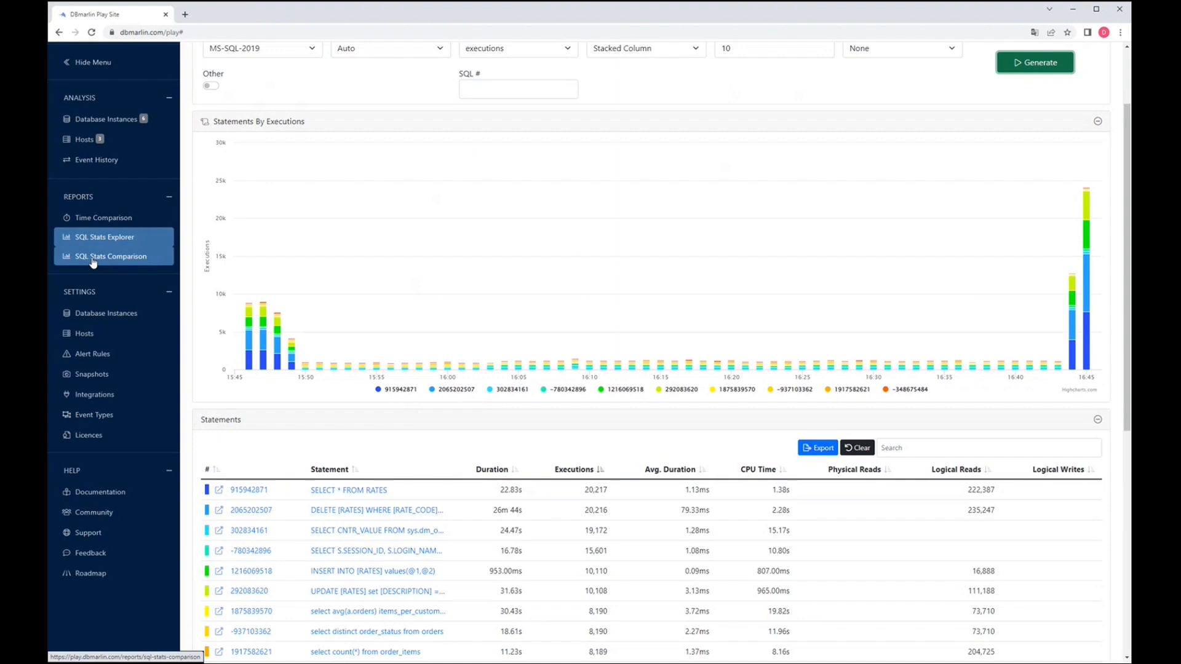
Generate an SQL Stats Comparison report by duration for two periods of MS-SQL-2019, and compare its charts and statement list.
{"action": "left_click", "coordinate": [142, 261]}
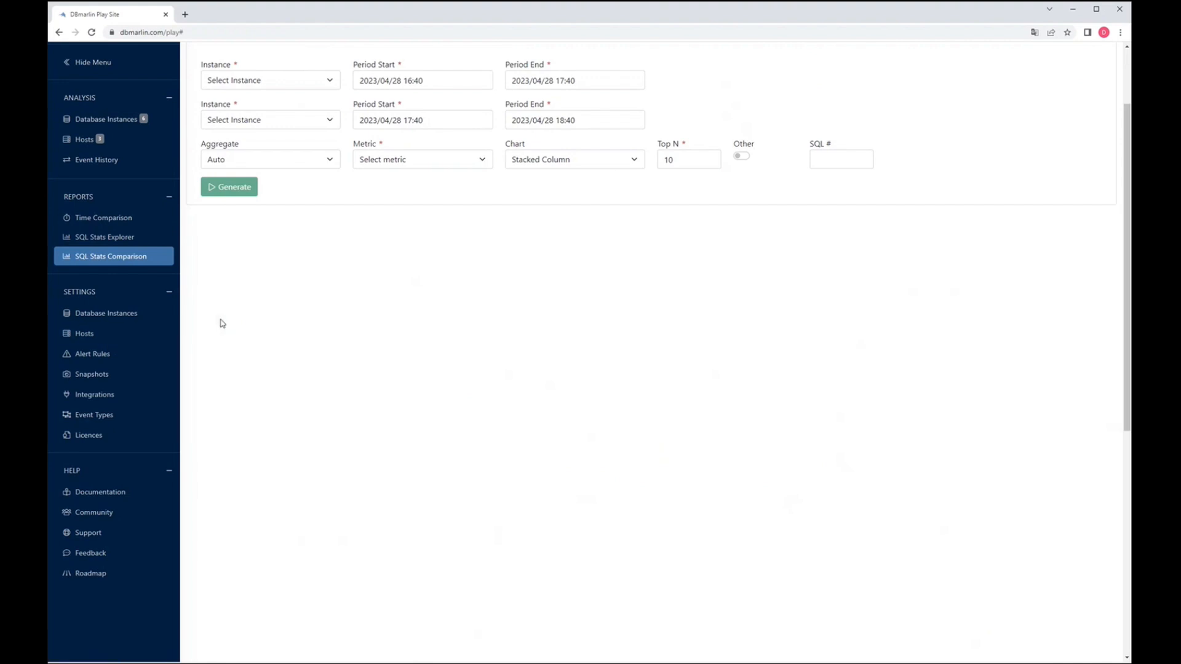
{"action": "scroll", "coordinate": [270, 336], "scroll_direction": "down", "scroll_amount": 2}
{"action": "scroll", "coordinate": [274, 338], "scroll_direction": "up", "scroll_amount": 2}
{"action": "left_click", "coordinate": [269, 81]}
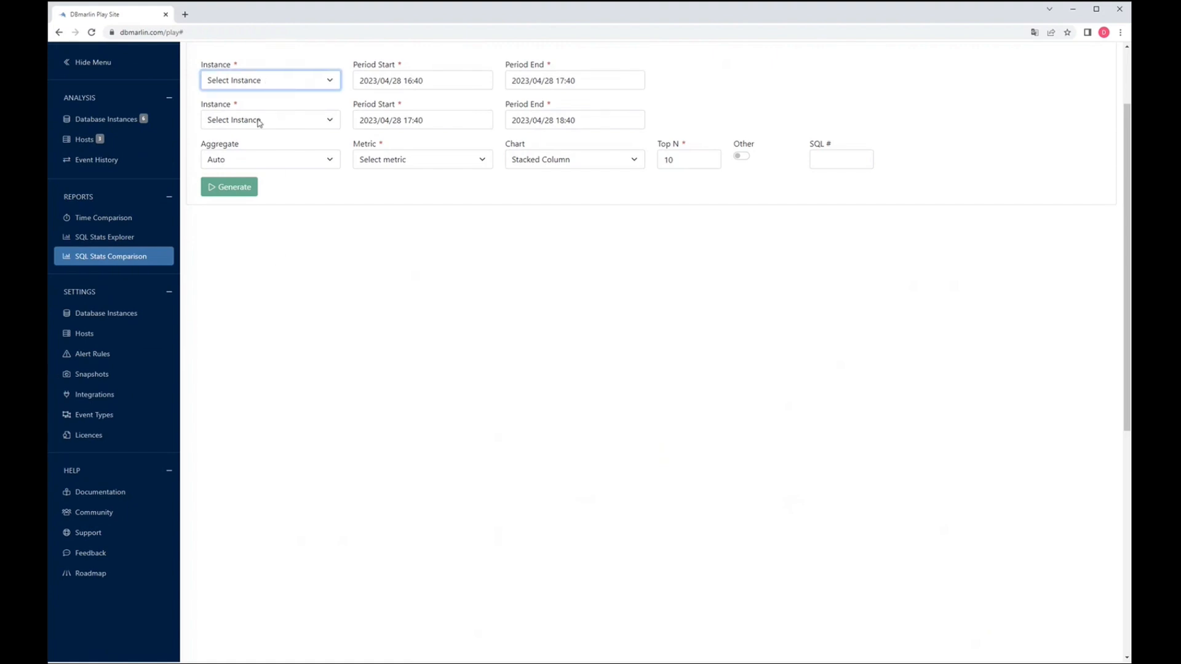
{"action": "left_click", "coordinate": [259, 139]}
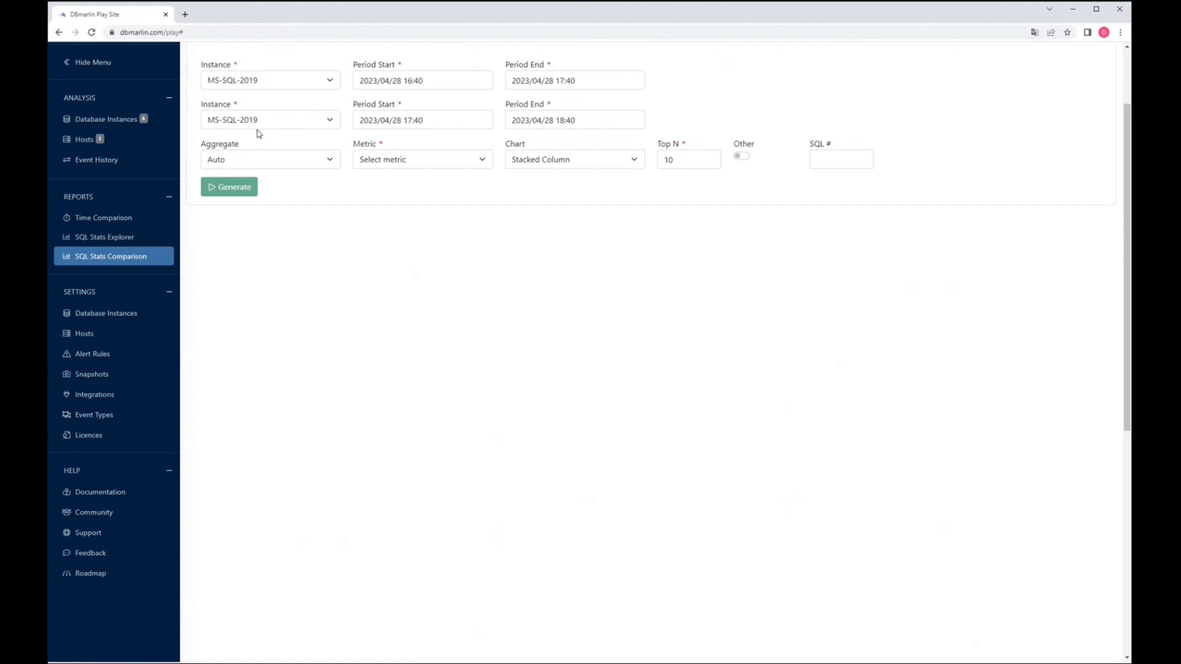
{"action": "left_click", "coordinate": [446, 162]}
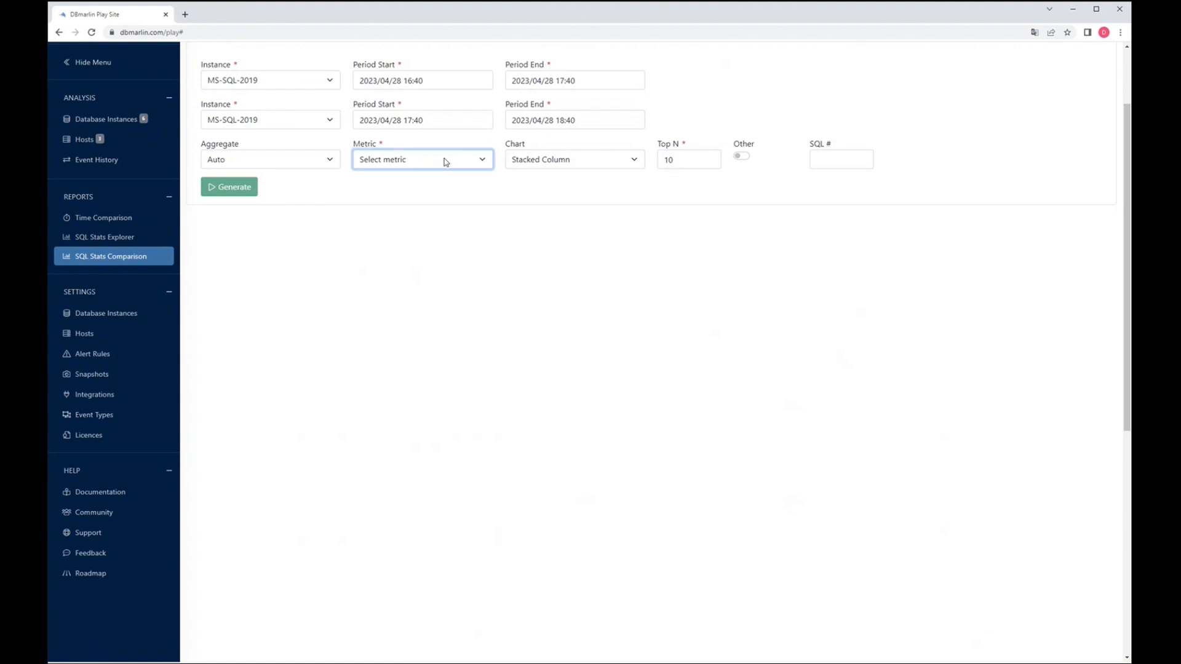
{"action": "left_click", "coordinate": [401, 199]}
{"action": "left_click", "coordinate": [246, 195]}
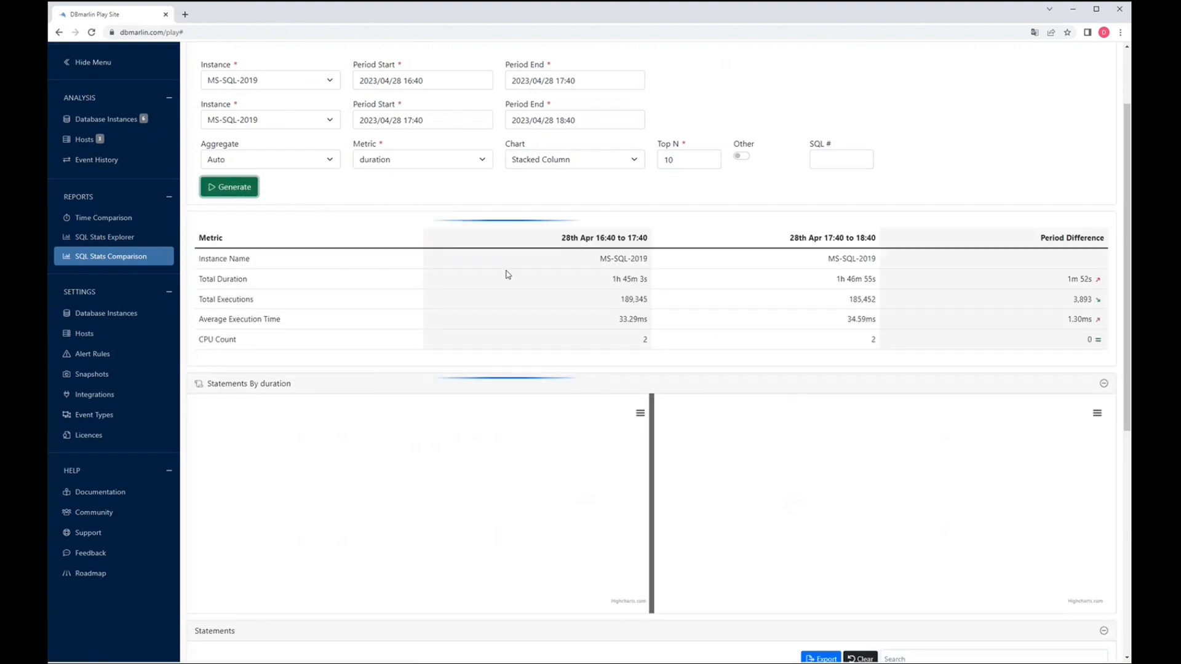
{"action": "scroll", "coordinate": [570, 283], "scroll_direction": "down", "scroll_amount": 7}
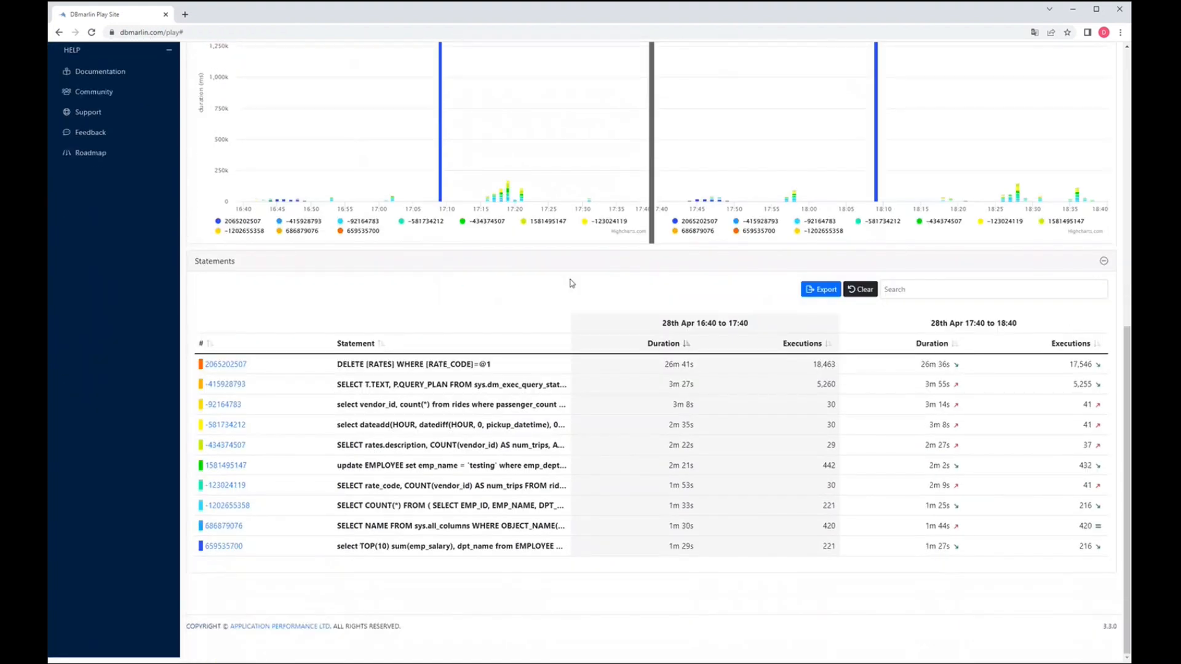
{"action": "mouse_move", "coordinate": [962, 367]}
{"action": "scroll", "coordinate": [227, 371], "scroll_direction": "up", "scroll_amount": 5}
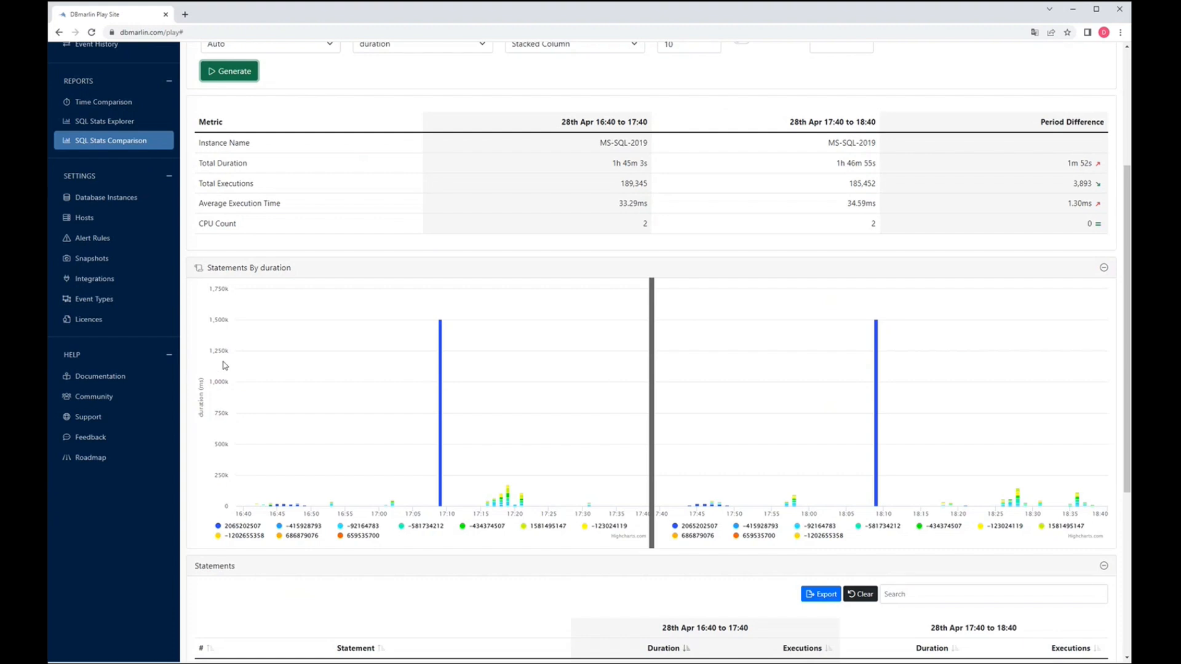
{"action": "scroll", "coordinate": [108, 205], "scroll_direction": "up", "scroll_amount": 4}
View the Blocking Sessions of the MS-SQL-2019 instance, expanding blocking session 60 and its blocked session 66.
{"action": "left_click", "coordinate": [111, 221]}
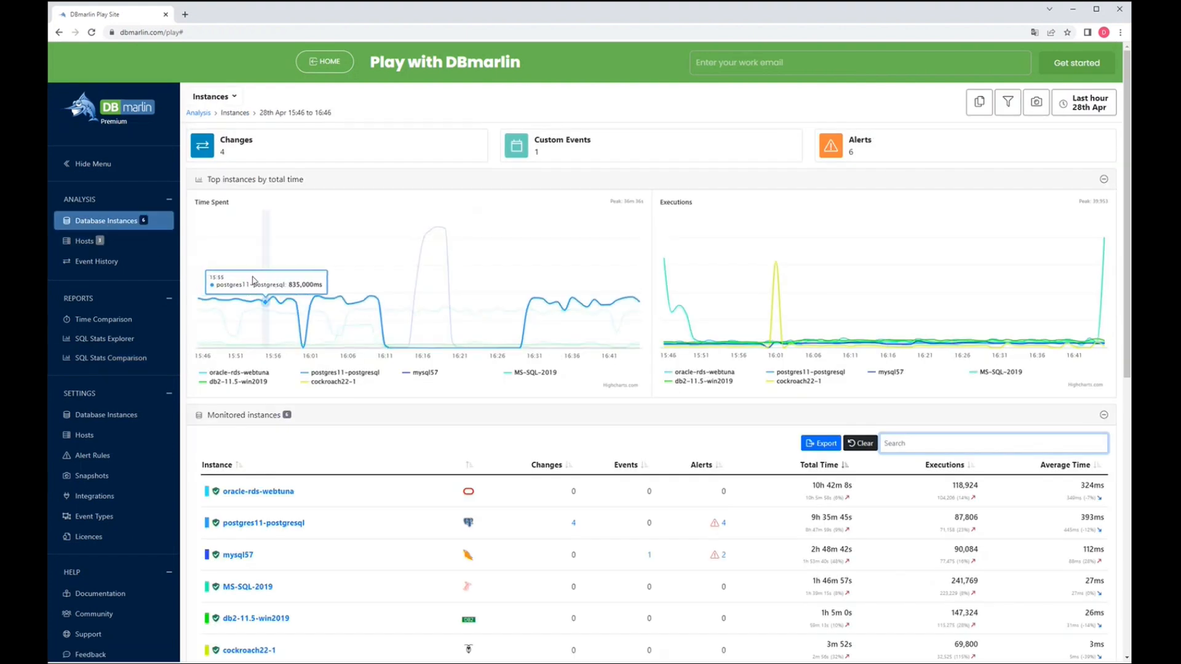
{"action": "left_click", "coordinate": [258, 586]}
{"action": "left_click", "coordinate": [710, 141]}
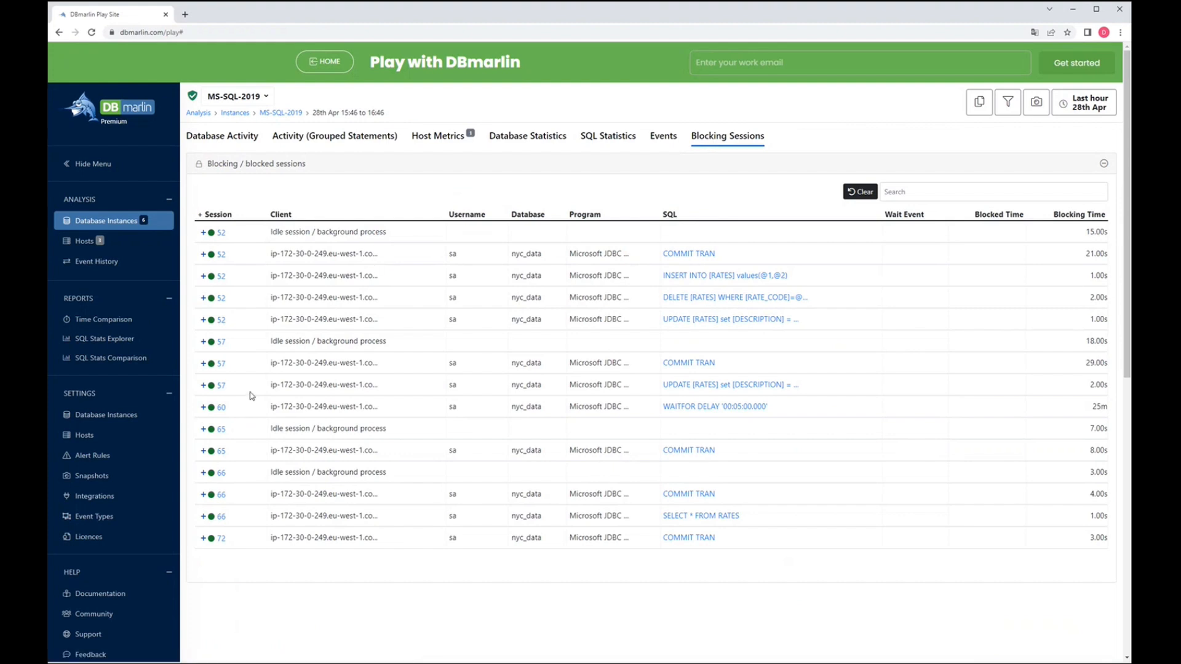
{"action": "left_click", "coordinate": [203, 407]}
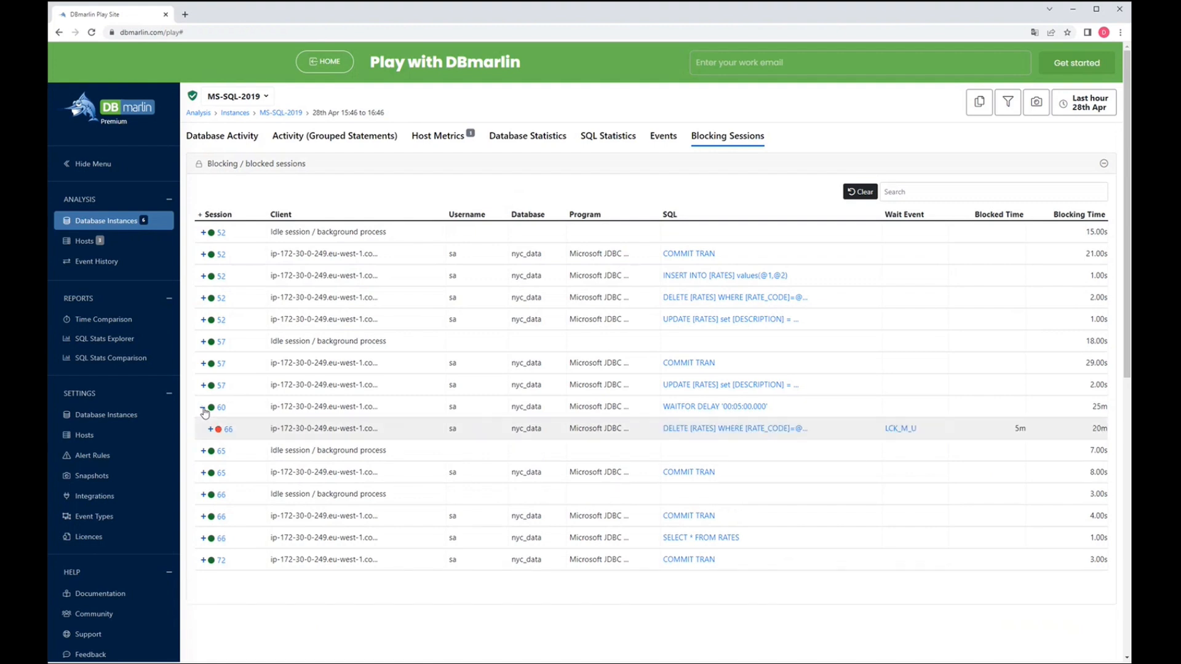
{"action": "left_click", "coordinate": [210, 430]}
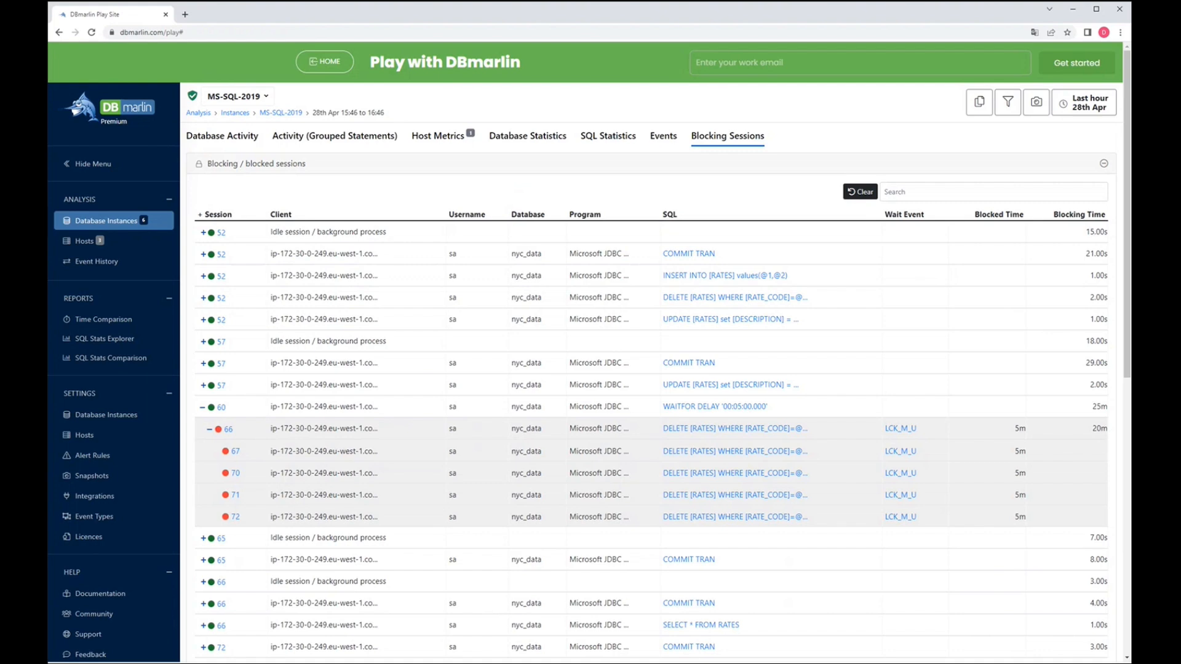
{"action": "scroll", "coordinate": [140, 376], "scroll_direction": "down", "scroll_amount": 7}
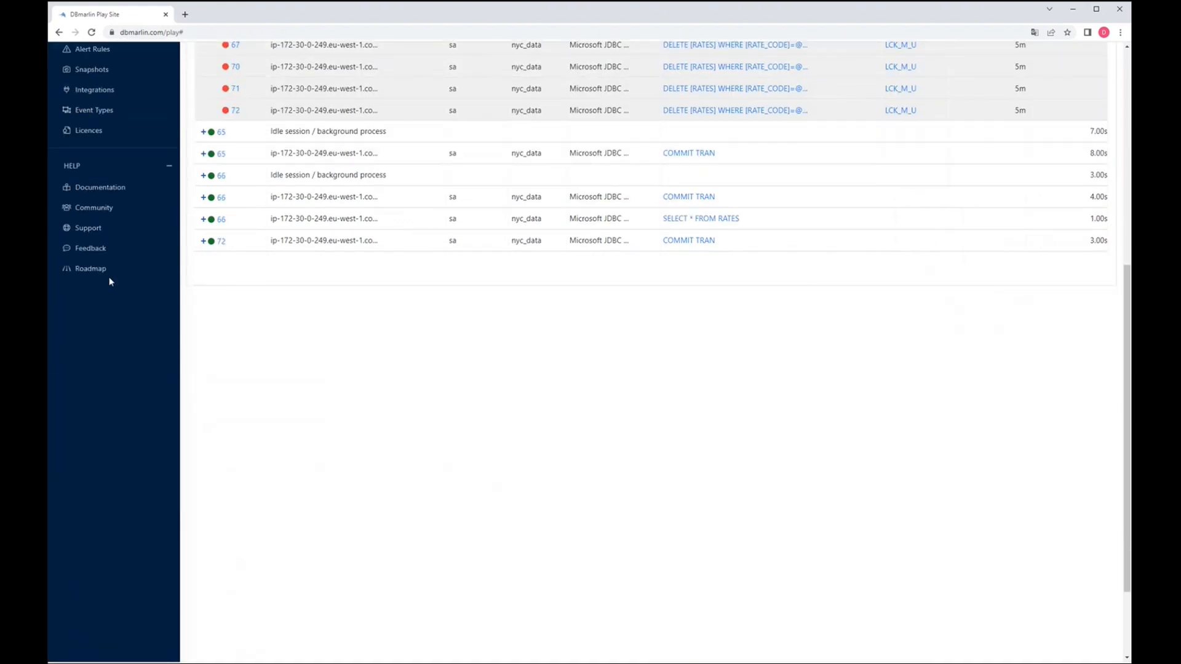